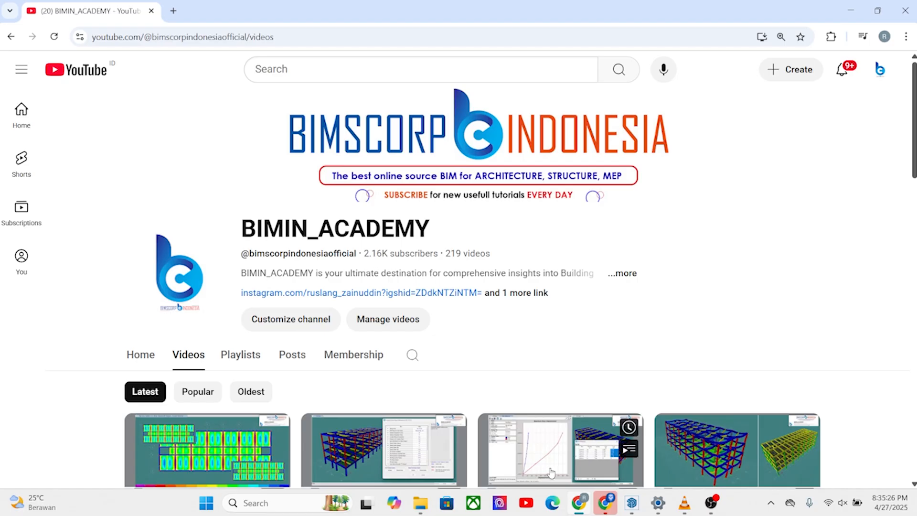
Switch to SketchUp, inspect the house model from several angles, and display the AFTER scene
{"action": "left_click", "coordinate": [631, 502]}
{"action": "scroll", "coordinate": [226, 256], "scroll_direction": "down", "scroll_amount": 6}
{"action": "mouse_move", "coordinate": [227, 258]}
{"action": "middle_mouse_down"}
{"action": "mouse_move", "coordinate": [253, 292]}
{"action": "mouse_move", "coordinate": [229, 248]}
{"action": "mouse_move", "coordinate": [239, 240]}
{"action": "mouse_move", "coordinate": [319, 239]}
{"action": "mouse_move", "coordinate": [315, 249]}
{"action": "mouse_move", "coordinate": [246, 261]}
{"action": "middle_mouse_up"}
{"action": "scroll", "coordinate": [252, 292], "scroll_direction": "up", "scroll_amount": 5}
{"action": "scroll", "coordinate": [319, 239], "scroll_direction": "down", "scroll_amount": 3}
{"action": "middle_click_drag", "start_coordinate": [323, 238], "coordinate": [247, 248]}
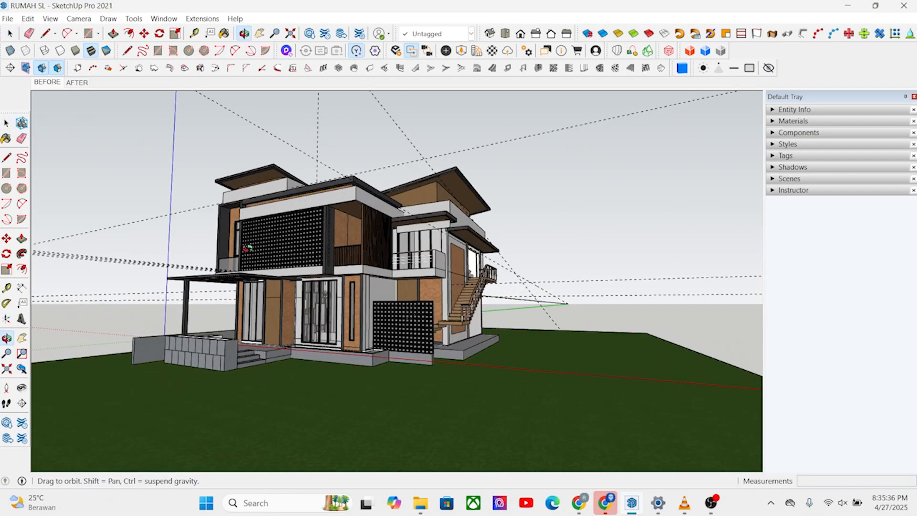
{"action": "mouse_move", "coordinate": [234, 288]}
{"action": "middle_mouse_down"}
{"action": "mouse_move", "coordinate": [221, 315]}
{"action": "mouse_move", "coordinate": [194, 295]}
{"action": "mouse_move", "coordinate": [287, 294]}
{"action": "mouse_move", "coordinate": [198, 285]}
{"action": "mouse_move", "coordinate": [233, 296]}
{"action": "mouse_move", "coordinate": [245, 315]}
{"action": "middle_mouse_up"}
{"action": "middle_click_drag", "start_coordinate": [358, 340], "coordinate": [216, 280]}
{"action": "left_click", "coordinate": [71, 83]}
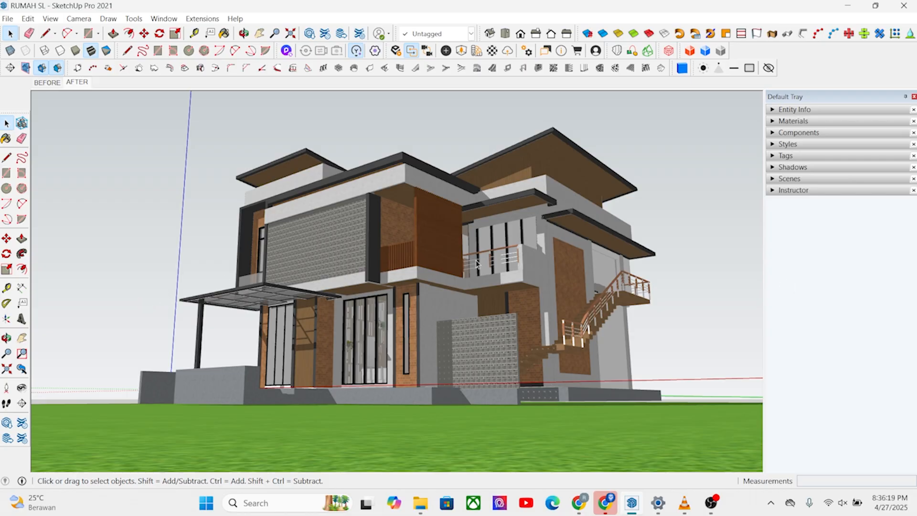
Switch to the browser and look through the latest videos on the BIMIN_ACADEMY YouTube channel
{"action": "left_click", "coordinate": [579, 502]}
{"action": "scroll", "coordinate": [249, 311], "scroll_direction": "down", "scroll_amount": 3}
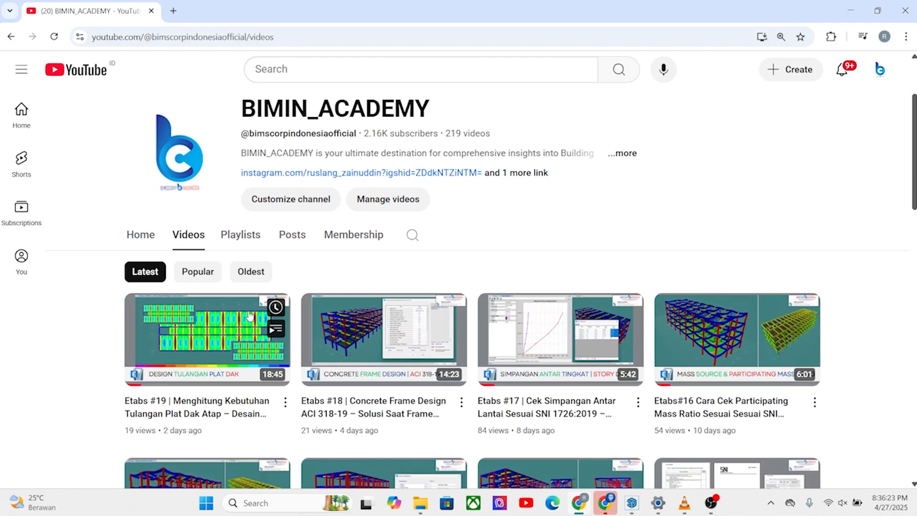
{"action": "scroll", "coordinate": [250, 318], "scroll_direction": "up", "scroll_amount": 3}
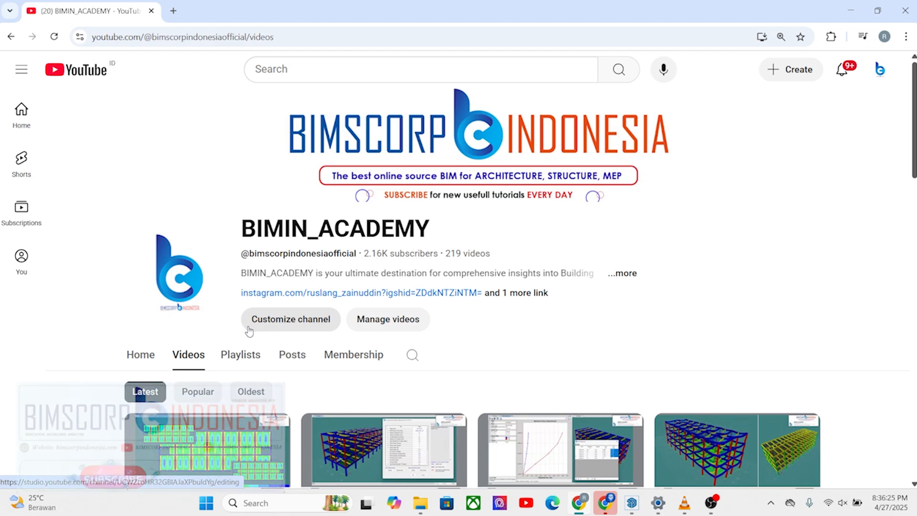
{"action": "scroll", "coordinate": [249, 324], "scroll_direction": "down", "scroll_amount": 1}
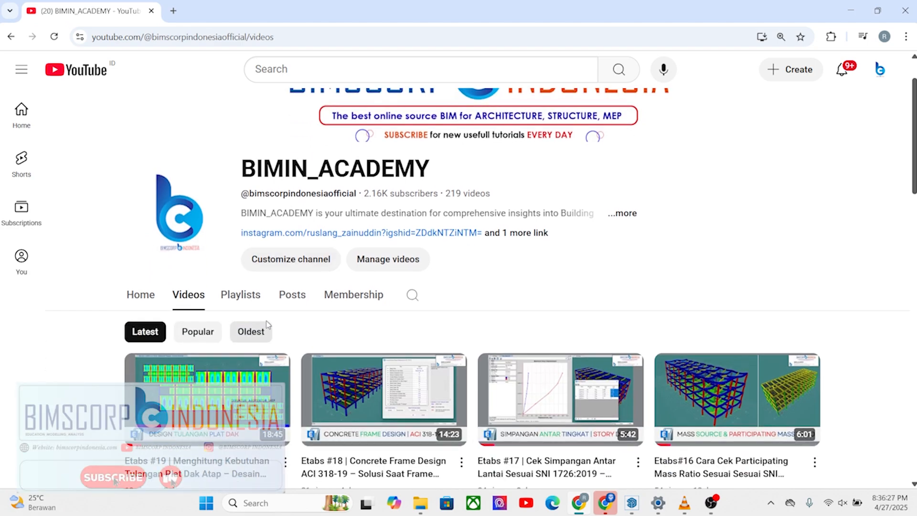
{"action": "scroll", "coordinate": [303, 321], "scroll_direction": "down", "scroll_amount": 2}
{"action": "scroll", "coordinate": [302, 322], "scroll_direction": "up", "scroll_amount": 3}
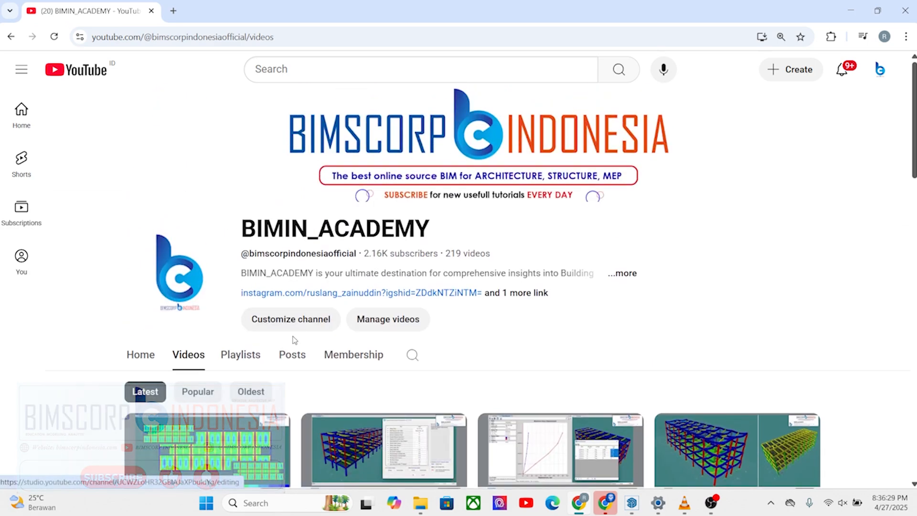
{"action": "scroll", "coordinate": [293, 338], "scroll_direction": "down", "scroll_amount": 3}
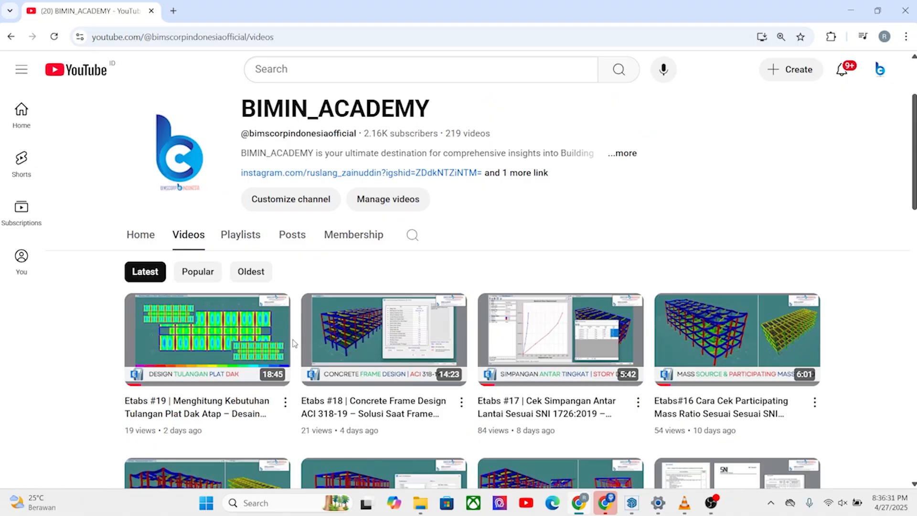
{"action": "scroll", "coordinate": [293, 342], "scroll_direction": "down", "scroll_amount": 5}
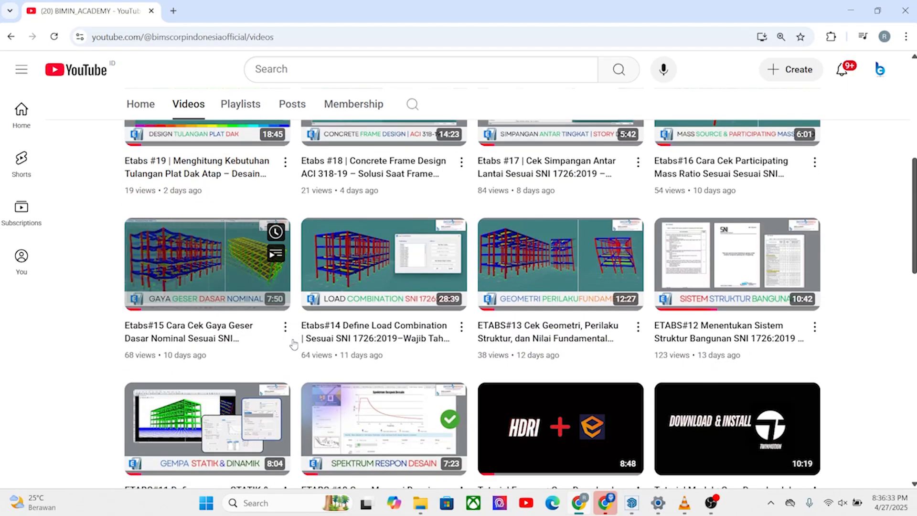
{"action": "scroll", "coordinate": [293, 344], "scroll_direction": "down", "scroll_amount": 5}
{"action": "scroll", "coordinate": [222, 323], "scroll_direction": "up", "scroll_amount": 3}
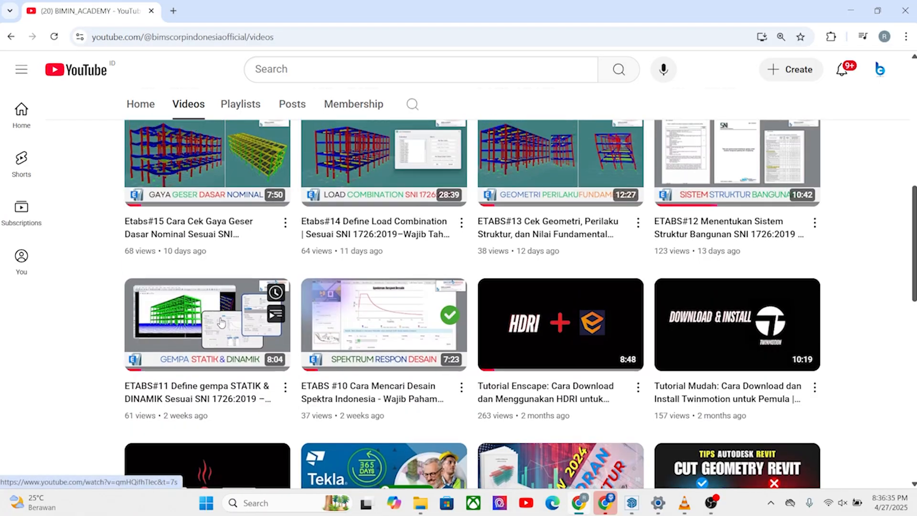
{"action": "scroll", "coordinate": [221, 323], "scroll_direction": "up", "scroll_amount": 5}
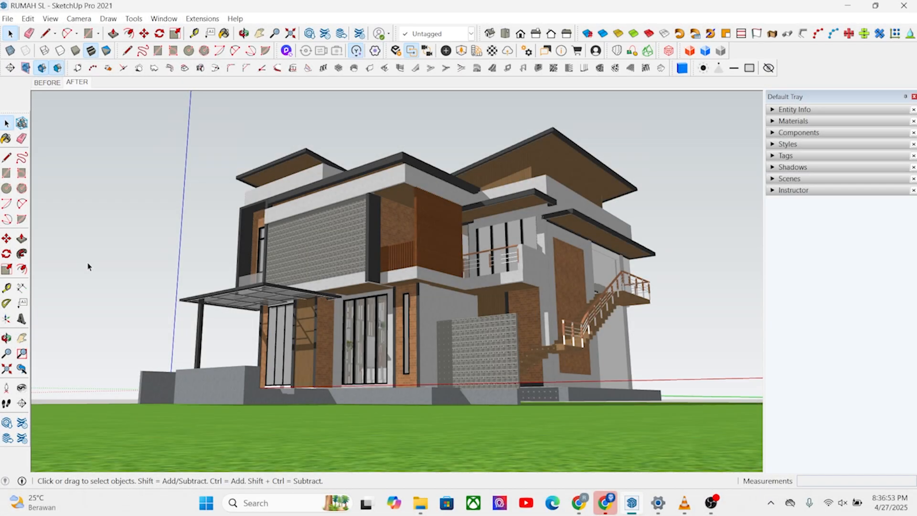
In SketchUp, recall the BEFORE scene and reframe the whole house to show its front and the side with the outdoor staircase
{"action": "left_click", "coordinate": [47, 83]}
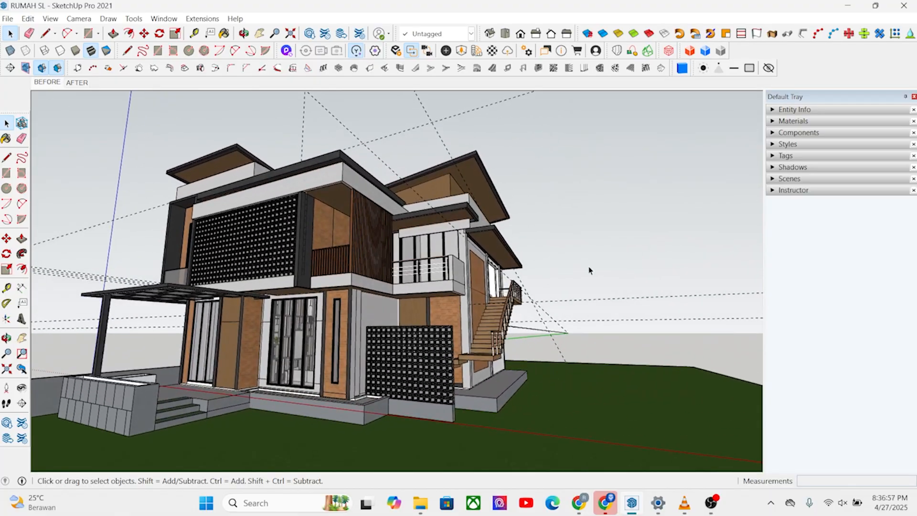
{"action": "scroll", "coordinate": [626, 276], "scroll_direction": "down", "scroll_amount": 2}
{"action": "middle_click_drag", "start_coordinate": [468, 338], "coordinate": [444, 336]}
{"action": "scroll", "coordinate": [500, 281], "scroll_direction": "up", "scroll_amount": 1}
{"action": "middle_click_drag", "start_coordinate": [500, 285], "coordinate": [498, 284]}
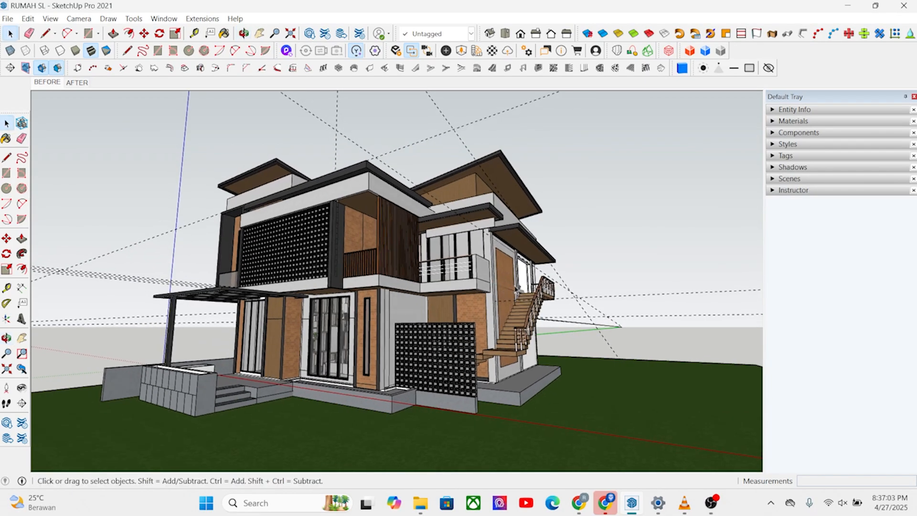
{"action": "middle_click_drag", "start_coordinate": [455, 149], "coordinate": [422, 146]}
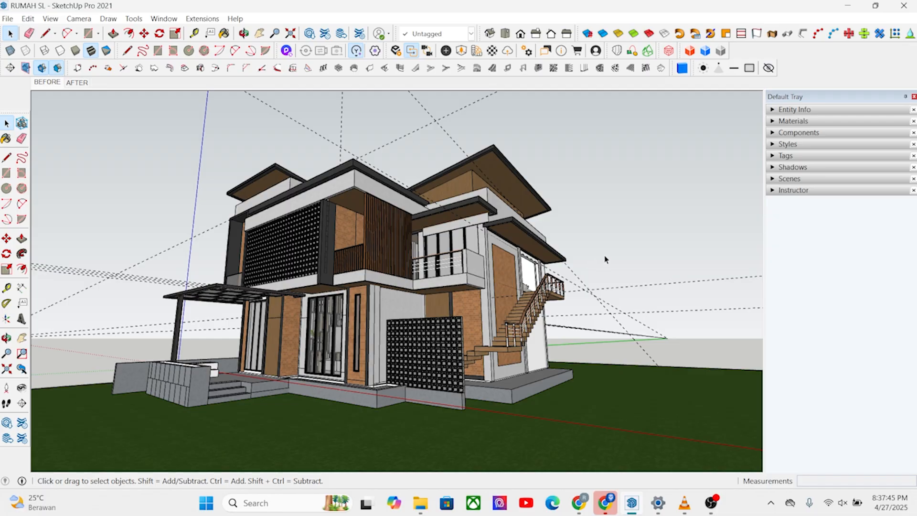
{"action": "middle_click_drag", "start_coordinate": [595, 314], "coordinate": [594, 297]}
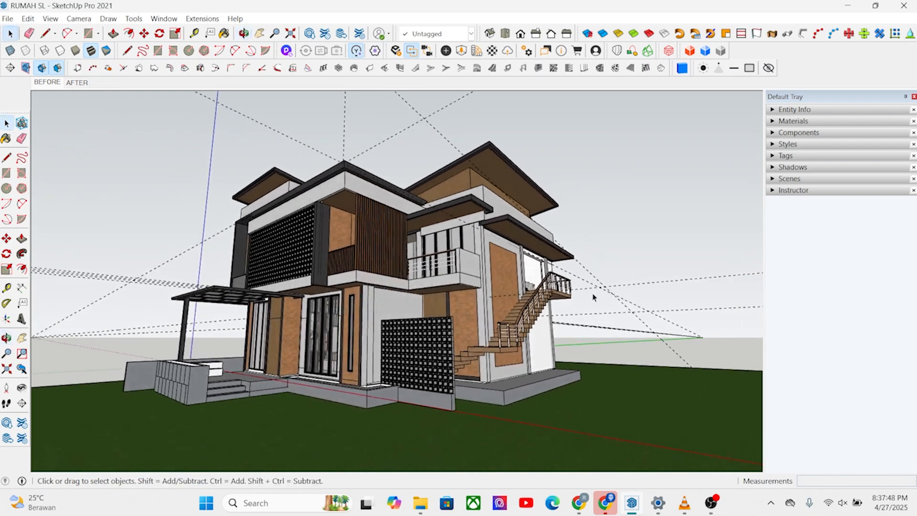
Hide the dashed guide lines around the house and save the current view as a new scene
{"action": "left_click", "coordinate": [443, 112]}
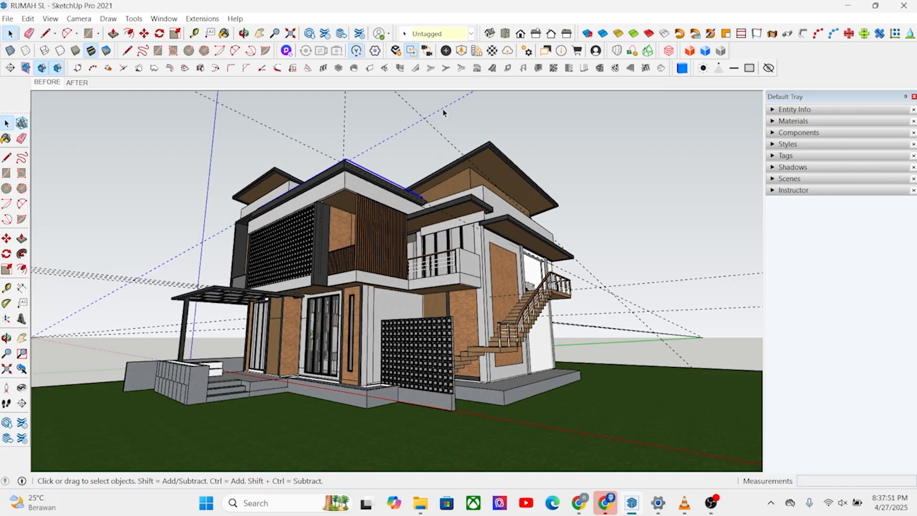
{"action": "left_click", "coordinate": [577, 137]}
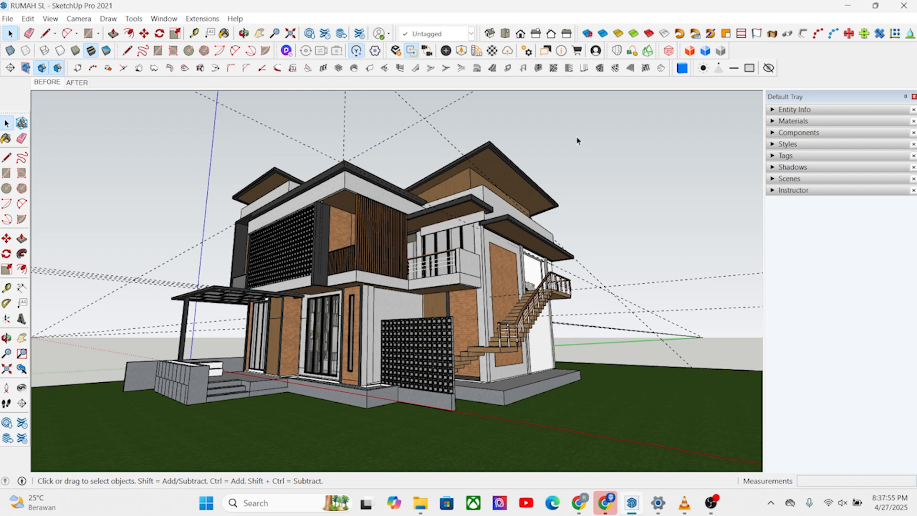
{"action": "left_click", "coordinate": [56, 21]}
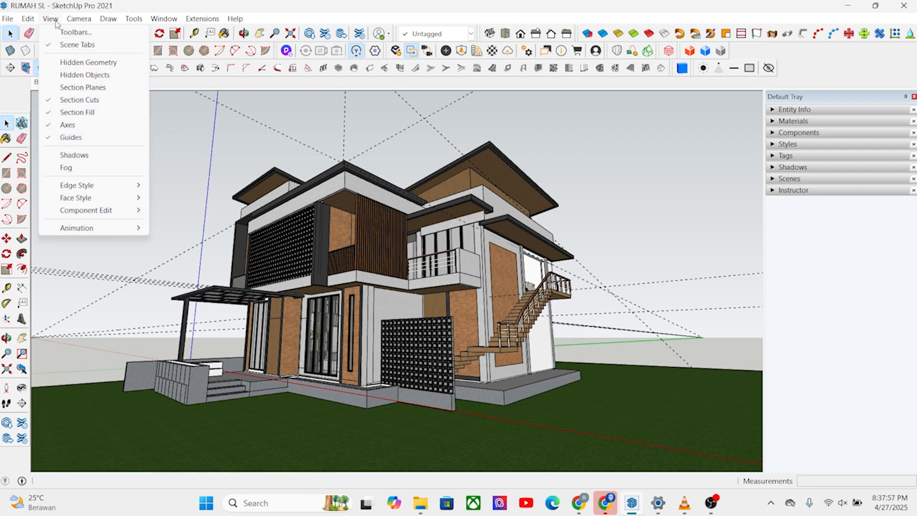
{"action": "left_click", "coordinate": [71, 137]}
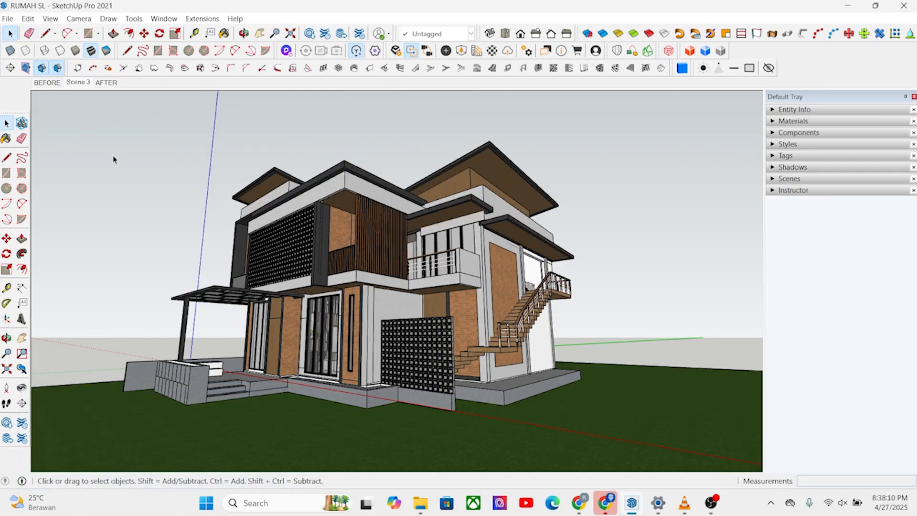
Check the saved view by orbiting away from it and recalling Scene 3
{"action": "mouse_move", "coordinate": [124, 191]}
{"action": "middle_mouse_down"}
{"action": "mouse_move", "coordinate": [98, 185]}
{"action": "mouse_move", "coordinate": [109, 198]}
{"action": "middle_mouse_up"}
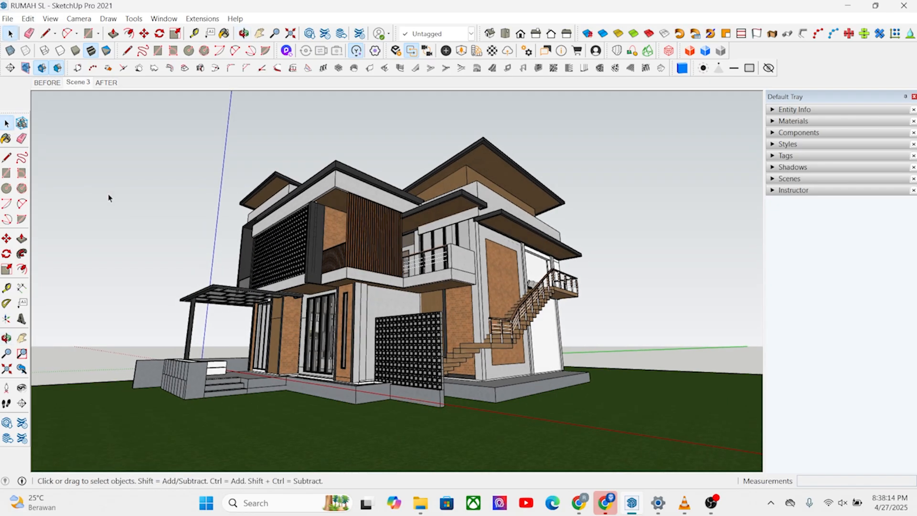
{"action": "scroll", "coordinate": [111, 203], "scroll_direction": "down", "scroll_amount": 1}
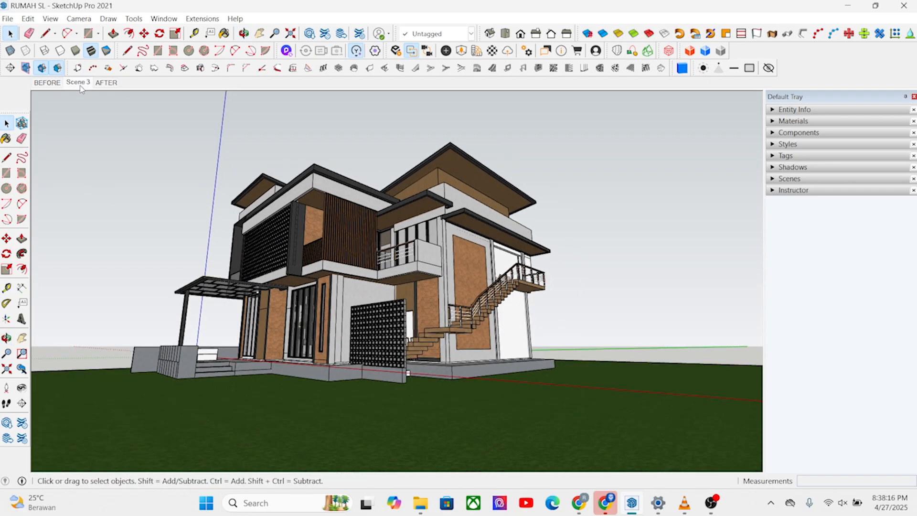
{"action": "left_click", "coordinate": [80, 84]}
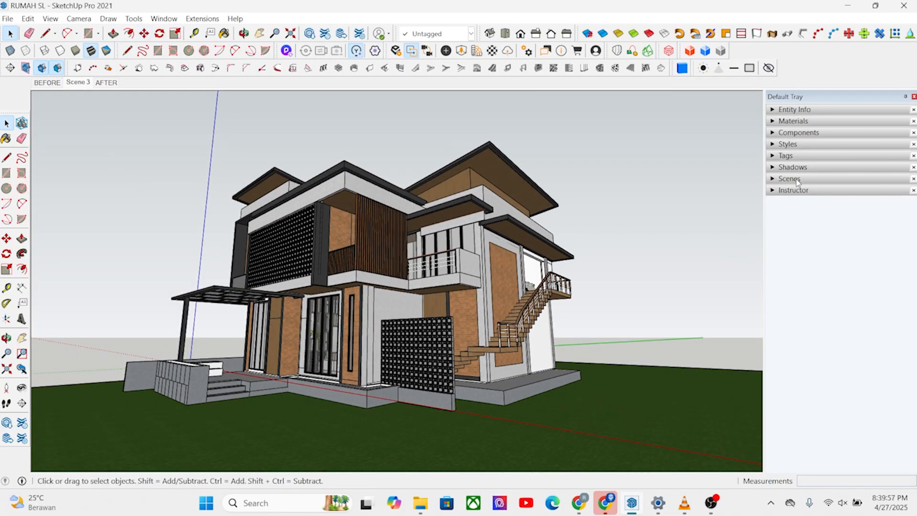
Expand the Styles settings and review the list of available and enabled toolbars
{"action": "left_click", "coordinate": [785, 144]}
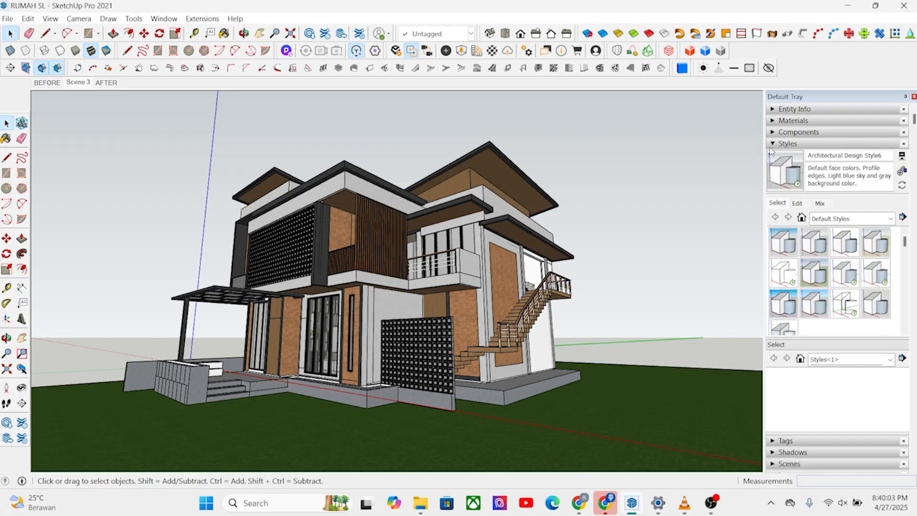
{"action": "left_click", "coordinate": [49, 19]}
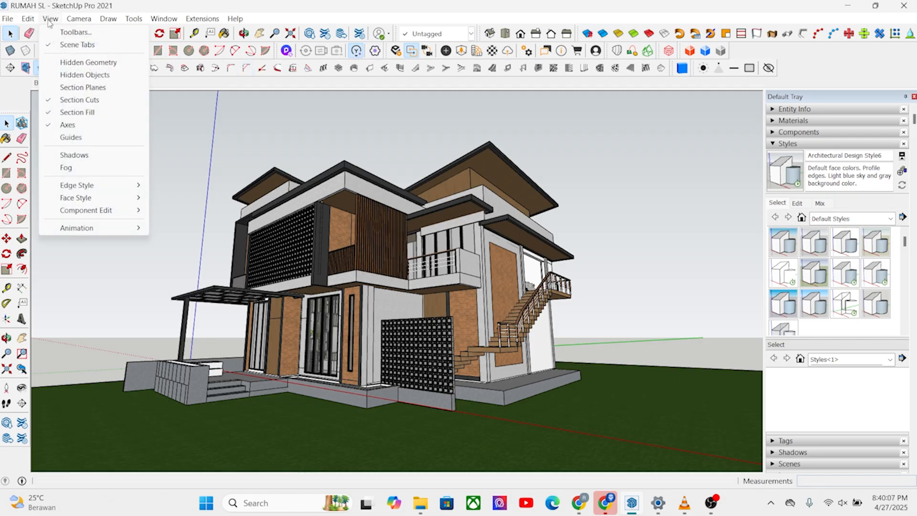
{"action": "left_click", "coordinate": [72, 34]}
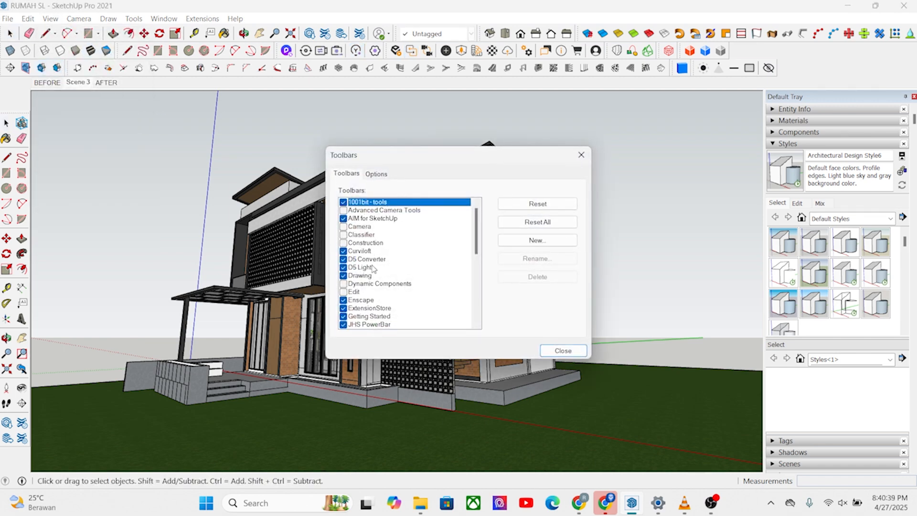
{"action": "scroll", "coordinate": [373, 270], "scroll_direction": "down", "scroll_amount": 3}
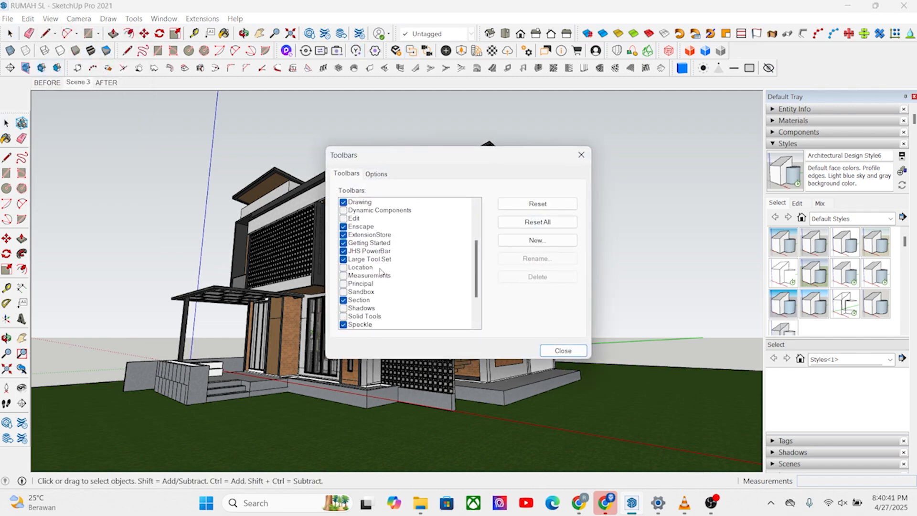
{"action": "scroll", "coordinate": [380, 279], "scroll_direction": "down", "scroll_amount": 1}
{"action": "scroll", "coordinate": [349, 288], "scroll_direction": "down", "scroll_amount": 1}
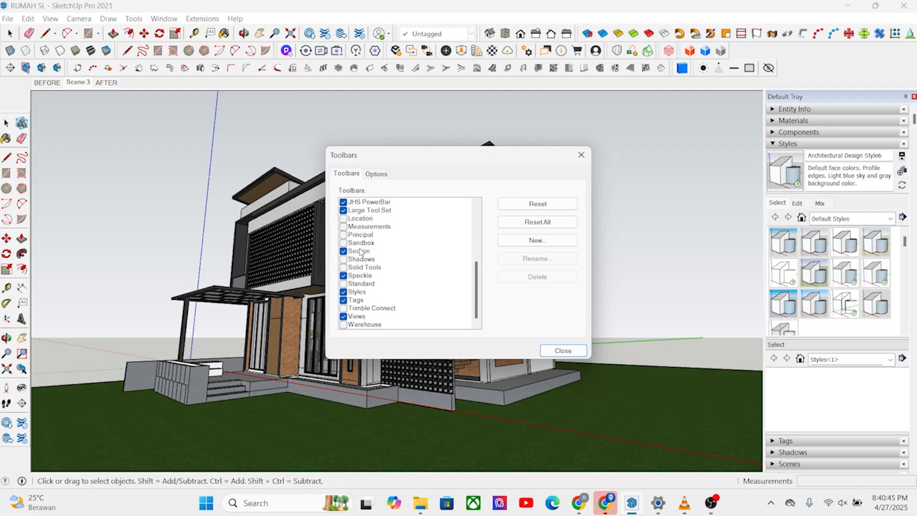
{"action": "scroll", "coordinate": [366, 277], "scroll_direction": "up", "scroll_amount": 5}
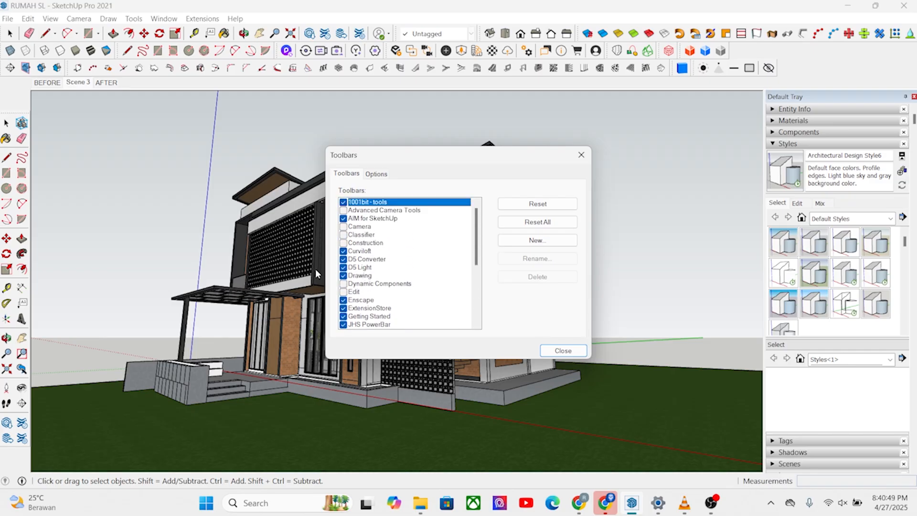
{"action": "left_click", "coordinate": [581, 155]}
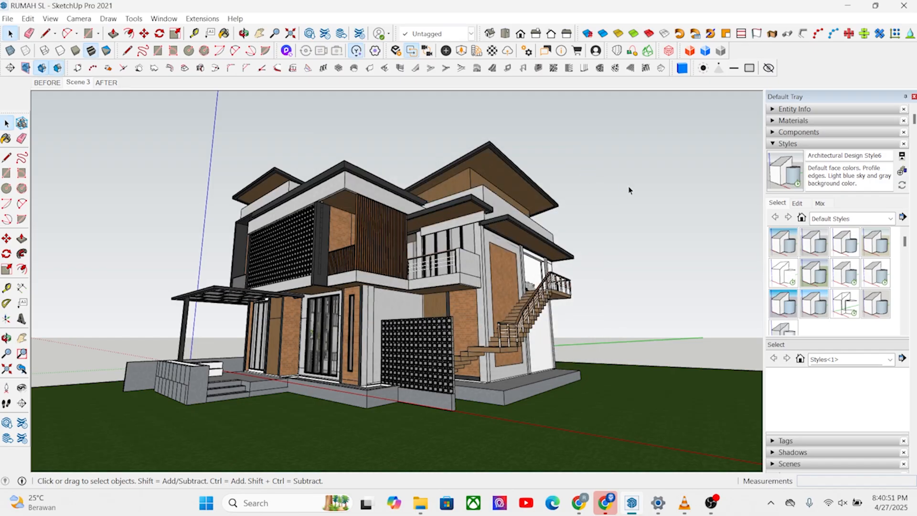
Try the Shaded style from the Default Styles collection, and apply Landscape Architecture Style to the model
{"action": "left_click", "coordinate": [890, 218]}
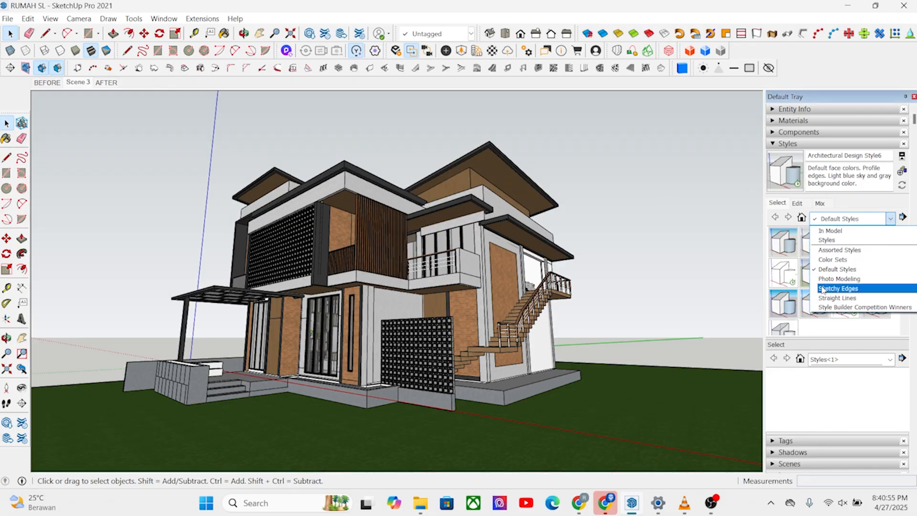
{"action": "left_click", "coordinate": [822, 266]}
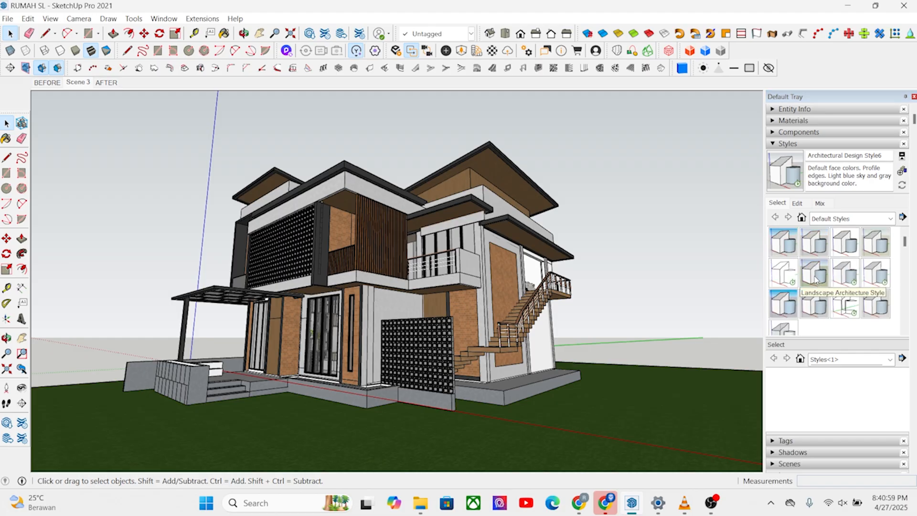
{"action": "left_click", "coordinate": [814, 278]}
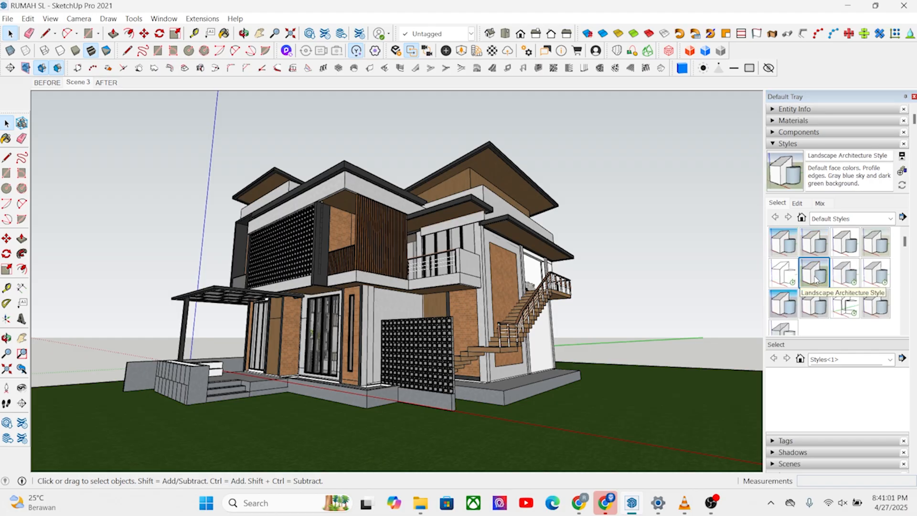
{"action": "left_click", "coordinate": [840, 279]}
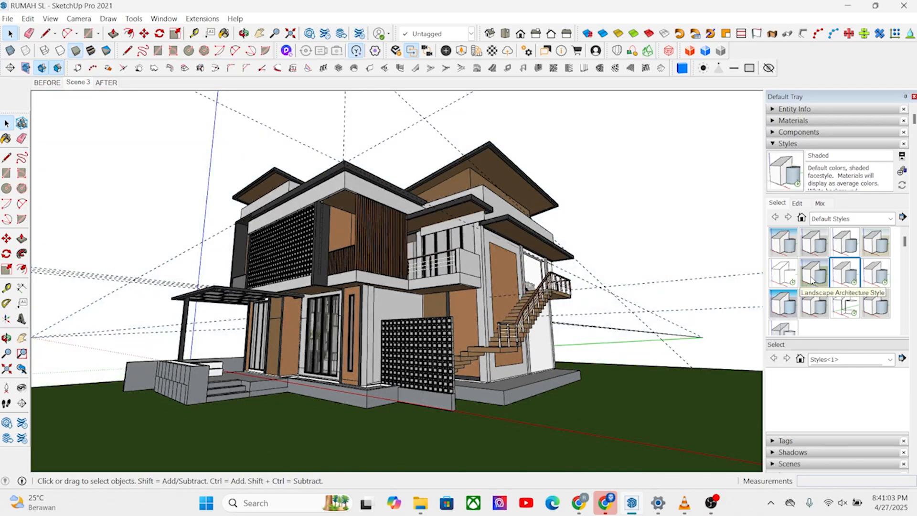
{"action": "left_click", "coordinate": [810, 279]}
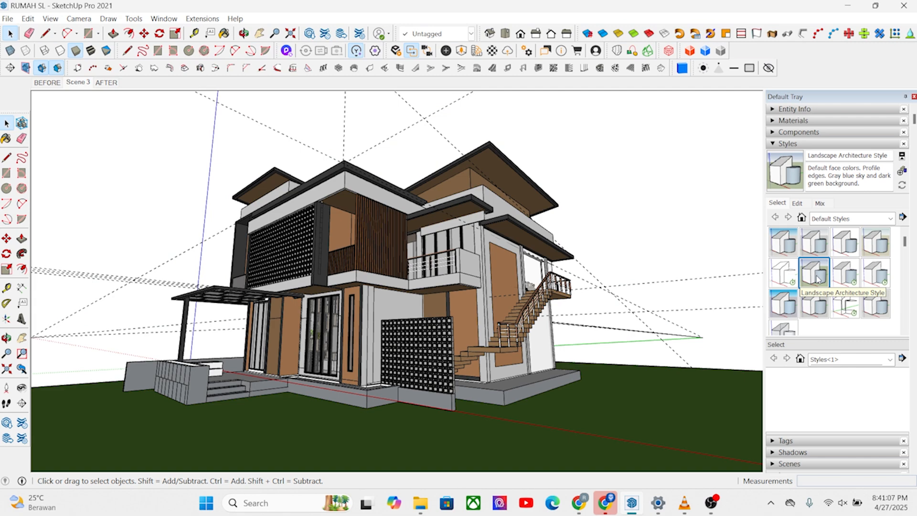
{"action": "left_click", "coordinate": [816, 280]}
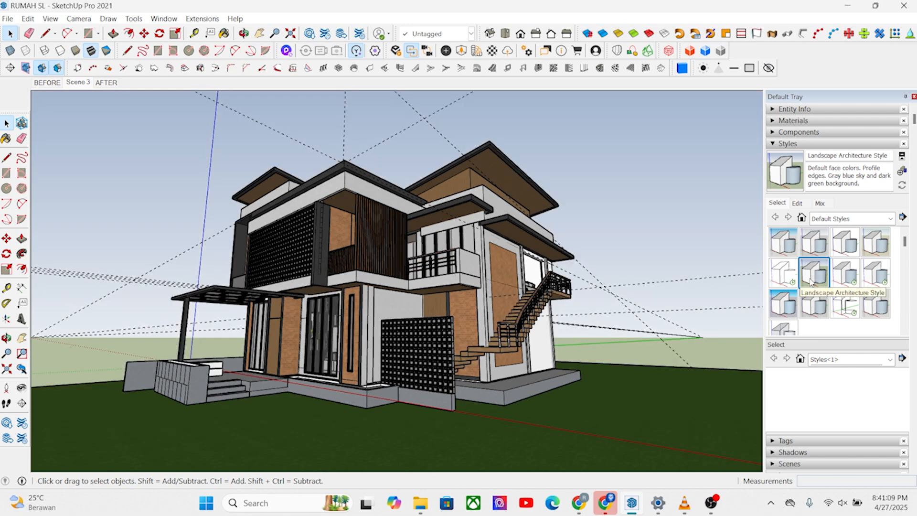
Hide the guide lines and update Scene 3, saving the style changes as a new style
{"action": "left_click", "coordinate": [50, 19]}
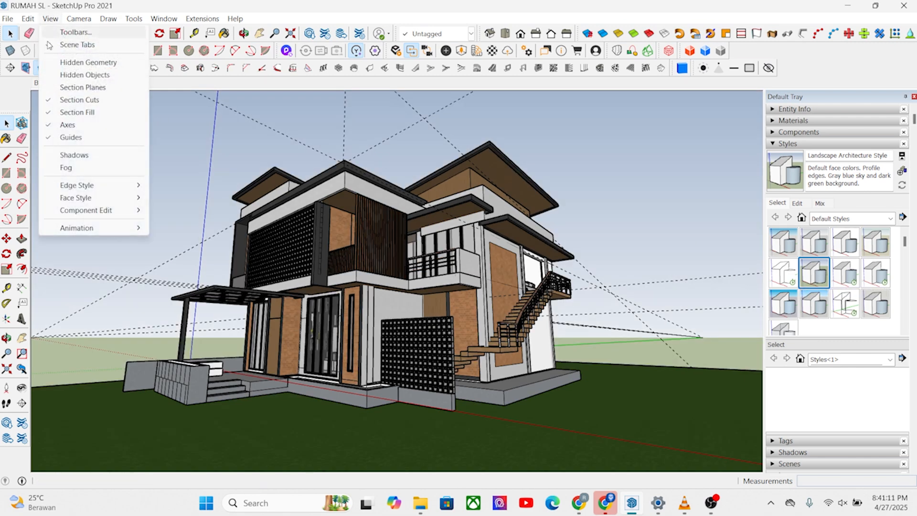
{"action": "left_click", "coordinate": [72, 137]}
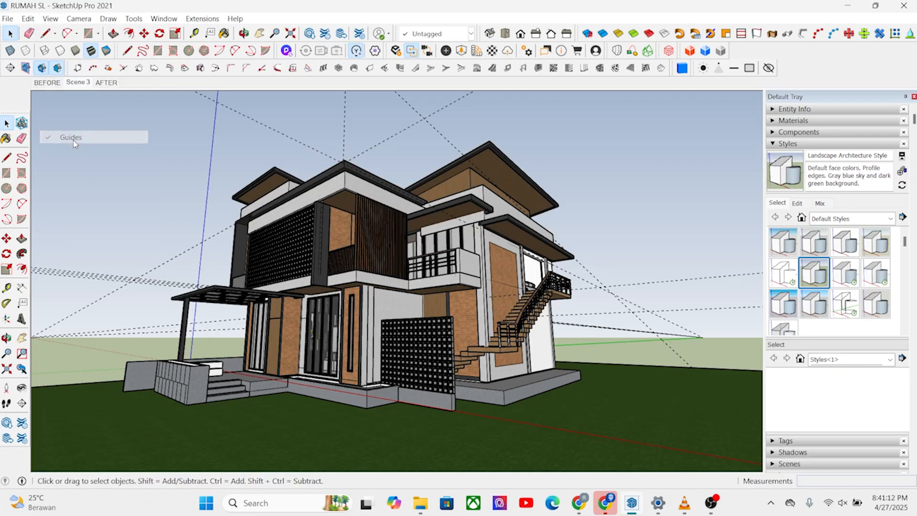
{"action": "right_click", "coordinate": [78, 83]}
{"action": "left_click", "coordinate": [114, 135]}
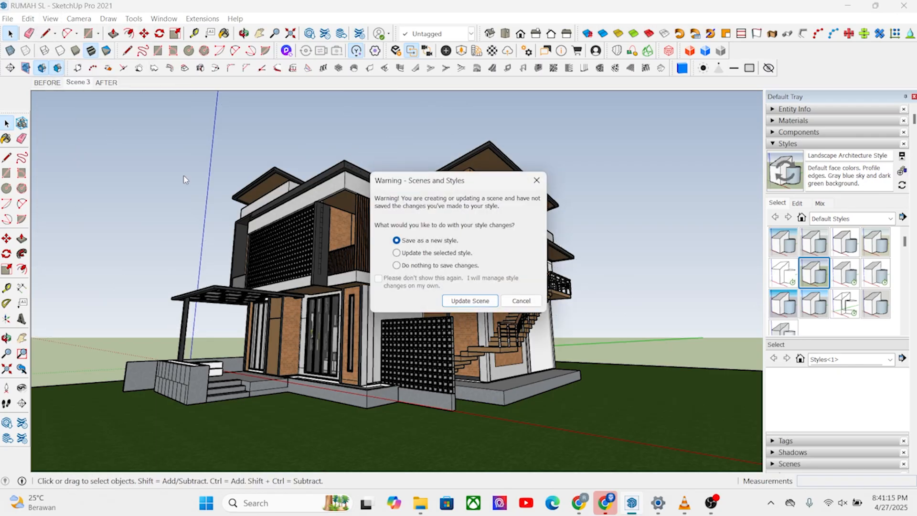
{"action": "left_click", "coordinate": [470, 301]}
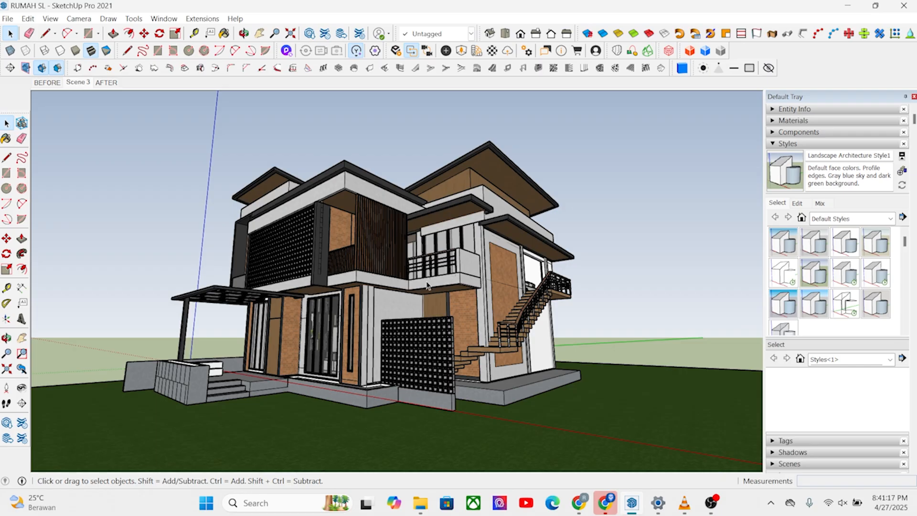
{"action": "right_click", "coordinate": [89, 84]}
{"action": "left_click", "coordinate": [111, 133]}
Compare the house with the style's edges and profiles switched on and off, and recall Scene 3
{"action": "left_click", "coordinate": [797, 203]}
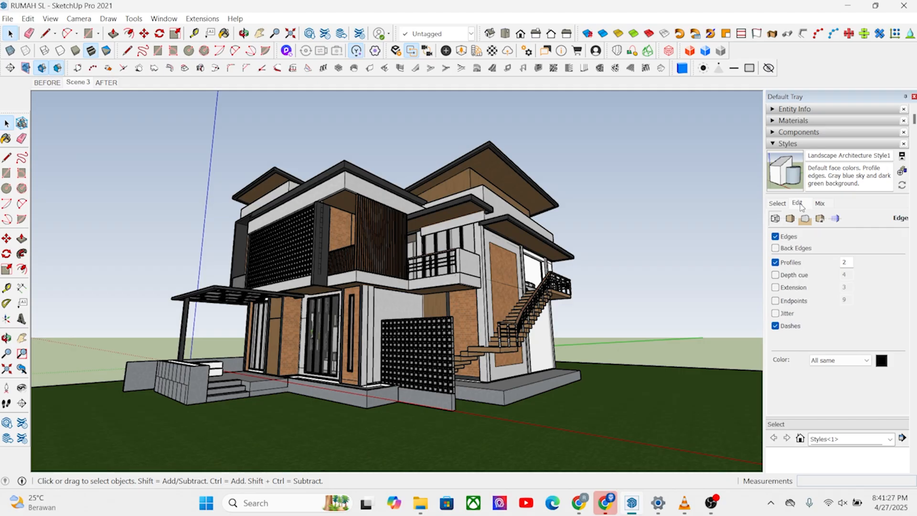
{"action": "left_click", "coordinate": [776, 237]}
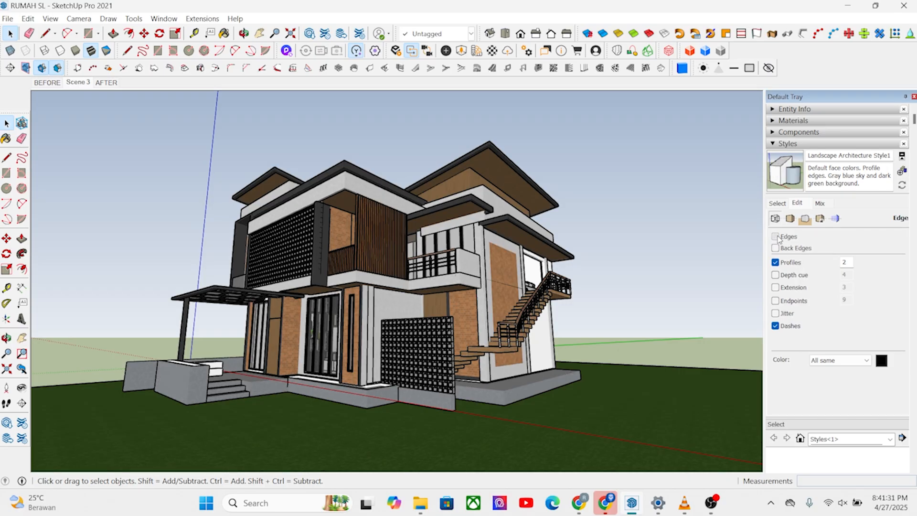
{"action": "left_click", "coordinate": [778, 237]}
{"action": "left_click", "coordinate": [777, 237]}
{"action": "left_click", "coordinate": [776, 263]}
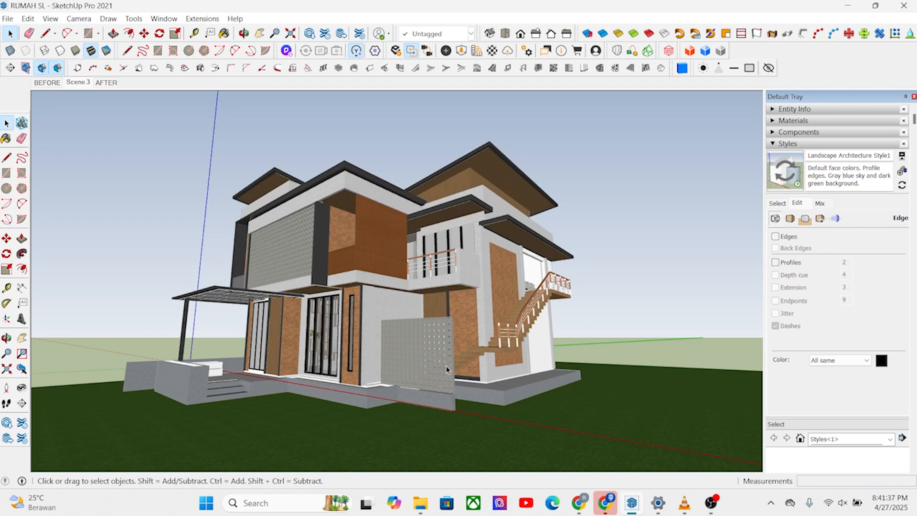
{"action": "left_click", "coordinate": [775, 237]}
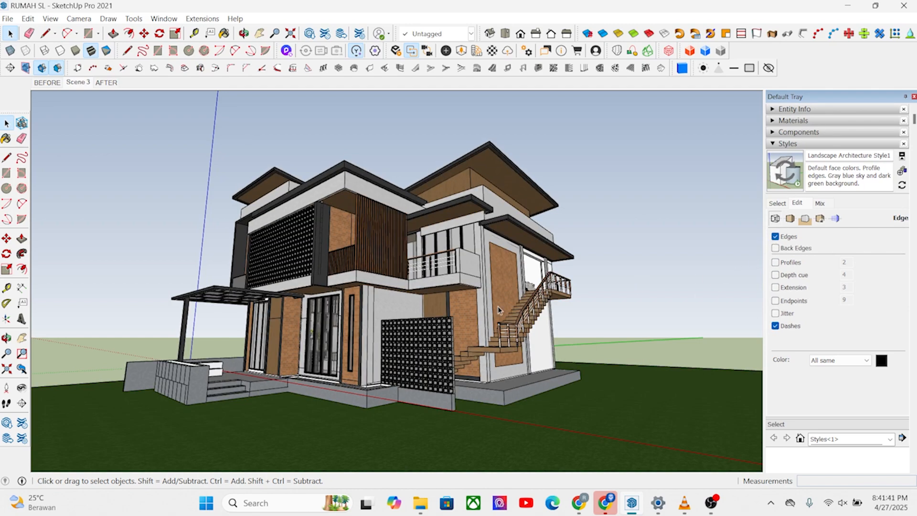
{"action": "left_click", "coordinate": [776, 236]}
{"action": "left_click", "coordinate": [775, 262]}
{"action": "middle_click_drag", "start_coordinate": [262, 374], "coordinate": [478, 354]}
{"action": "left_click", "coordinate": [775, 262]}
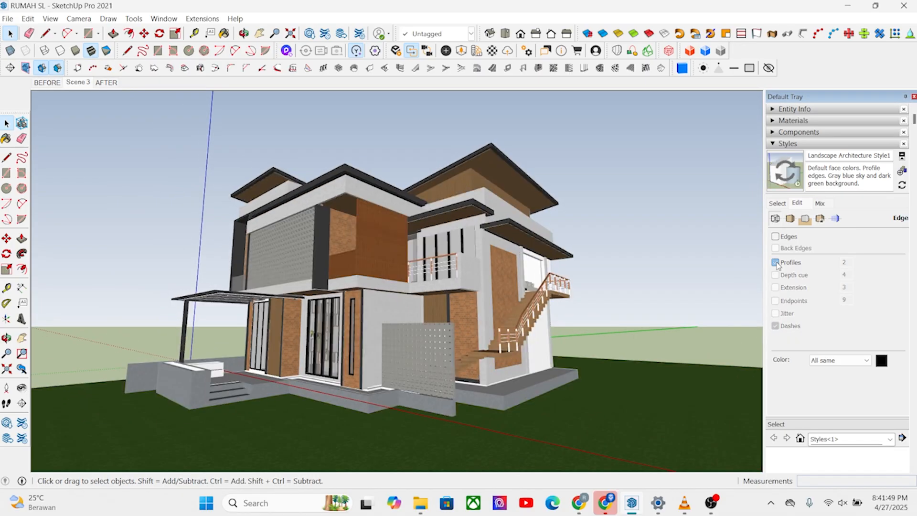
{"action": "left_click", "coordinate": [69, 82]}
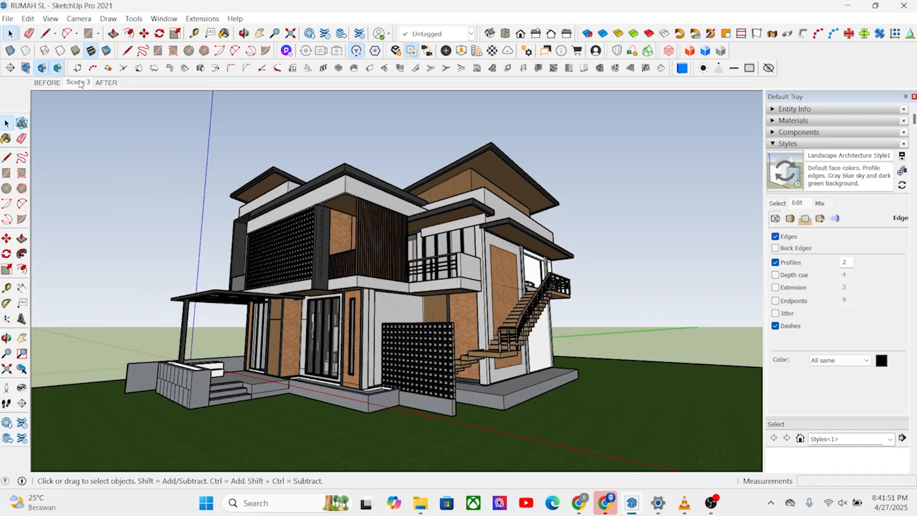
Turn off profiles and edges in the style and update Scene 3, saving the changes as a new style
{"action": "left_click", "coordinate": [775, 263]}
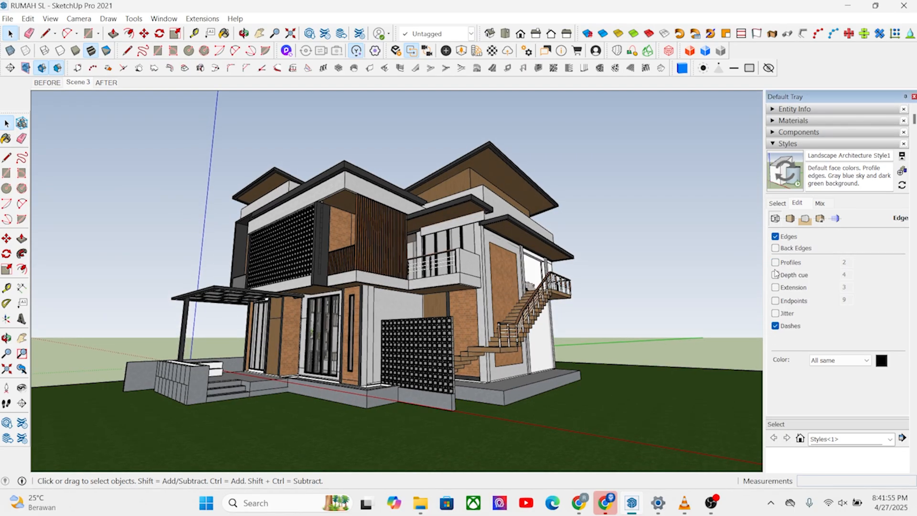
{"action": "left_click", "coordinate": [776, 237]}
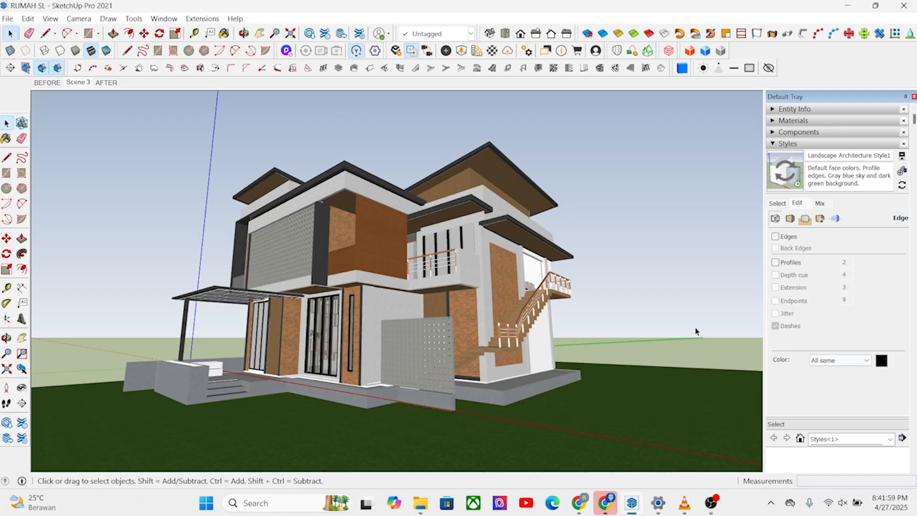
{"action": "right_click", "coordinate": [74, 86]}
{"action": "left_click", "coordinate": [108, 134]}
{"action": "left_click", "coordinate": [456, 302]}
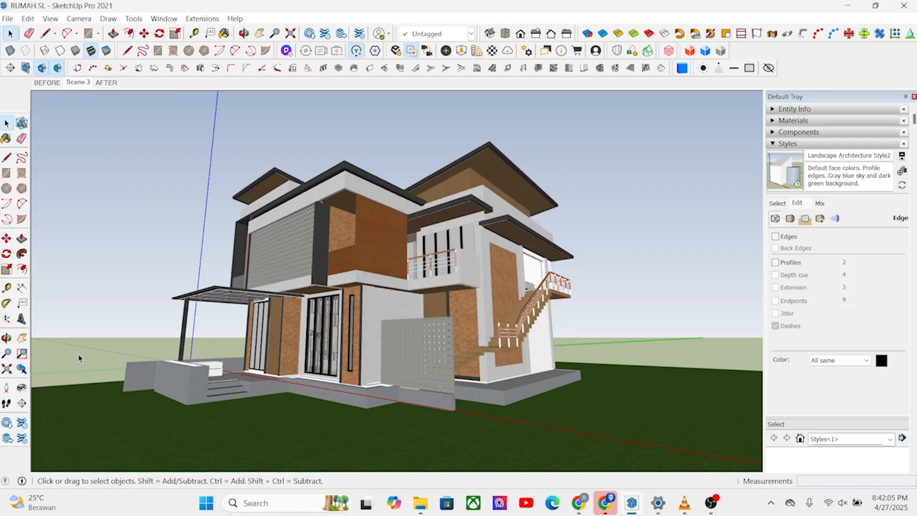
Recall the AFTER scene, orbit around the house to compare its look, and return to Scene 3
{"action": "left_click", "coordinate": [107, 83]}
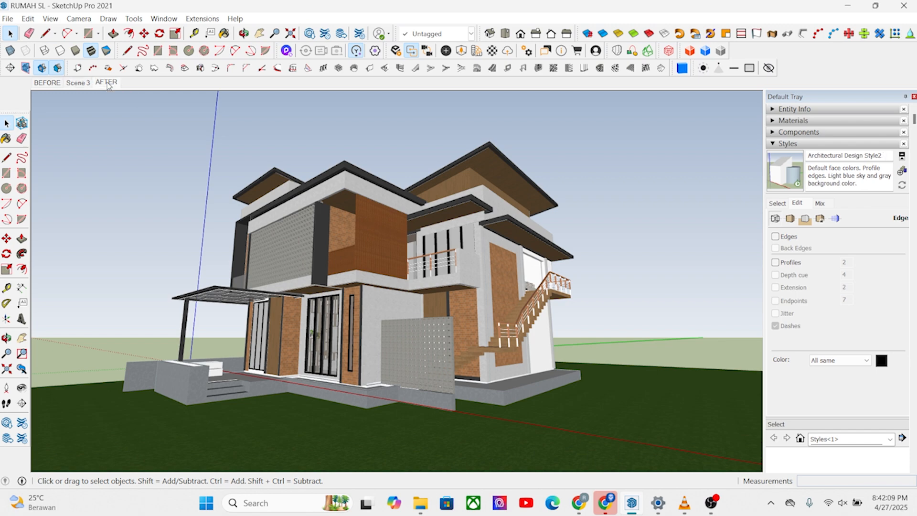
{"action": "middle_click_drag", "start_coordinate": [448, 278], "coordinate": [424, 321]}
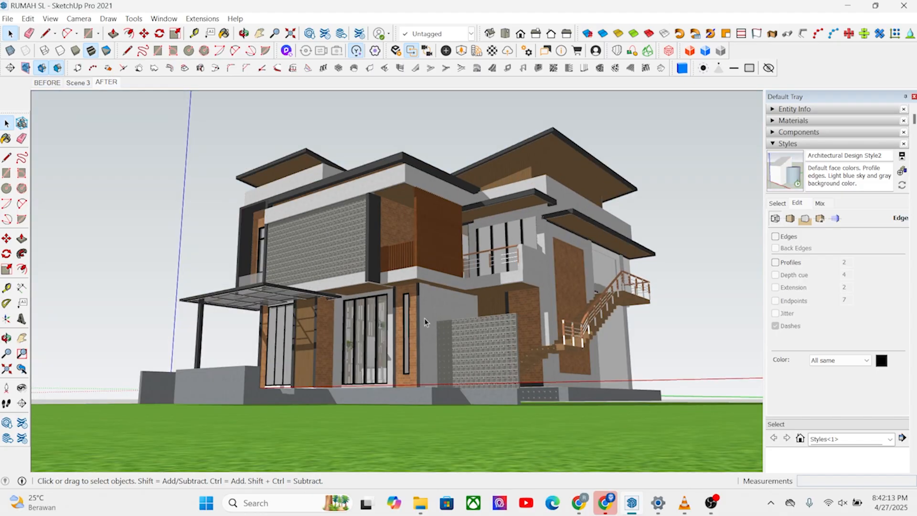
{"action": "left_click", "coordinate": [77, 84]}
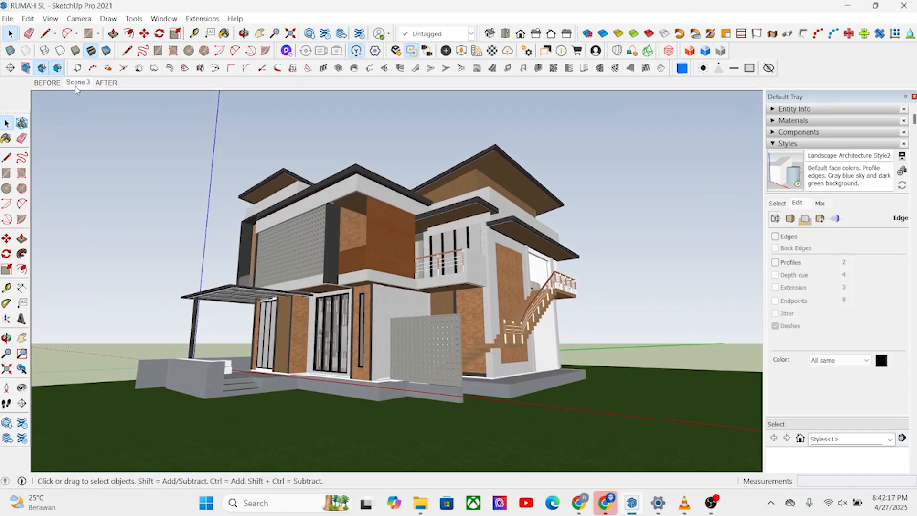
Collapse the Styles settings, check the Shadows settings, and turn on shadows for the house view
{"action": "left_click", "coordinate": [774, 145]}
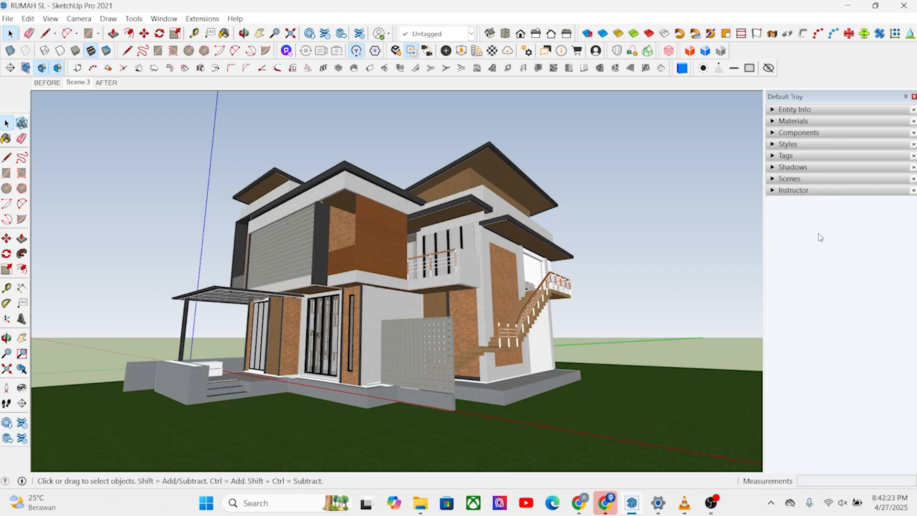
{"action": "left_click", "coordinate": [784, 168]}
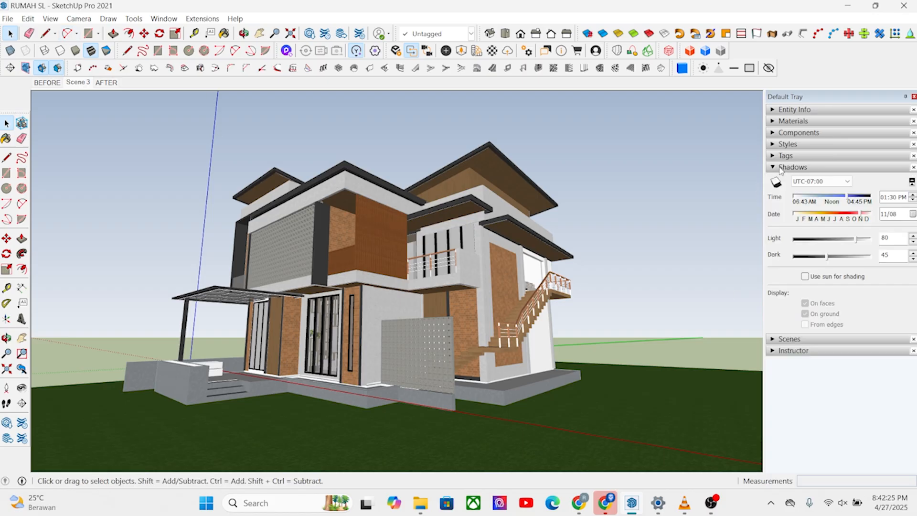
{"action": "left_click", "coordinate": [780, 168]}
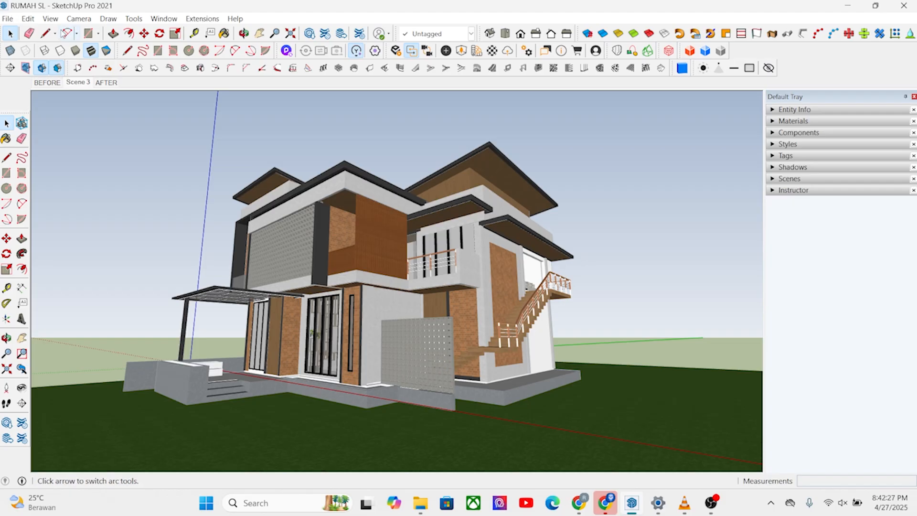
{"action": "left_click", "coordinate": [50, 18]}
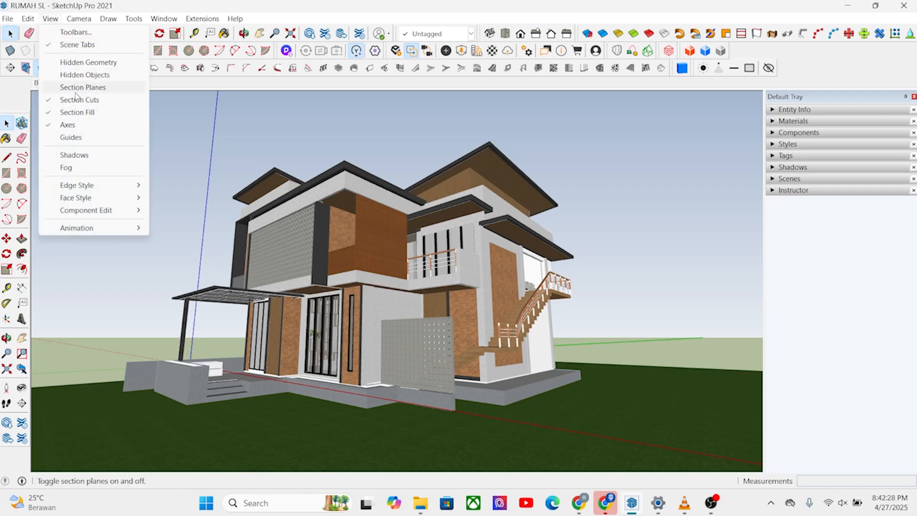
{"action": "left_click", "coordinate": [61, 158]}
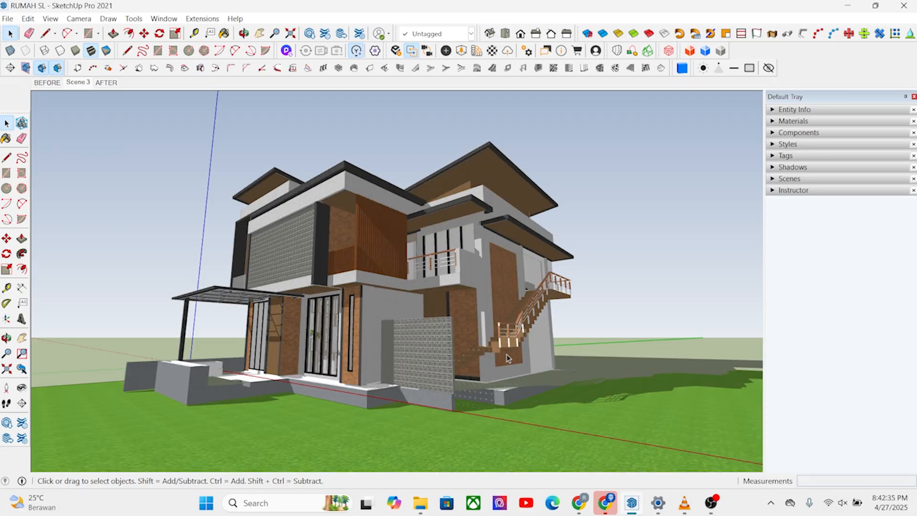
Try the fog effect on the house view and switch it off again
{"action": "left_click", "coordinate": [50, 19]}
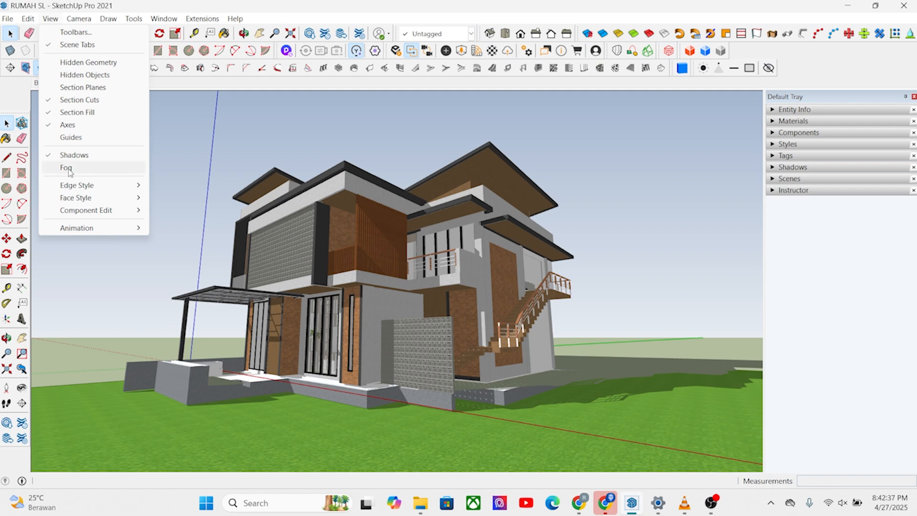
{"action": "left_click", "coordinate": [66, 168]}
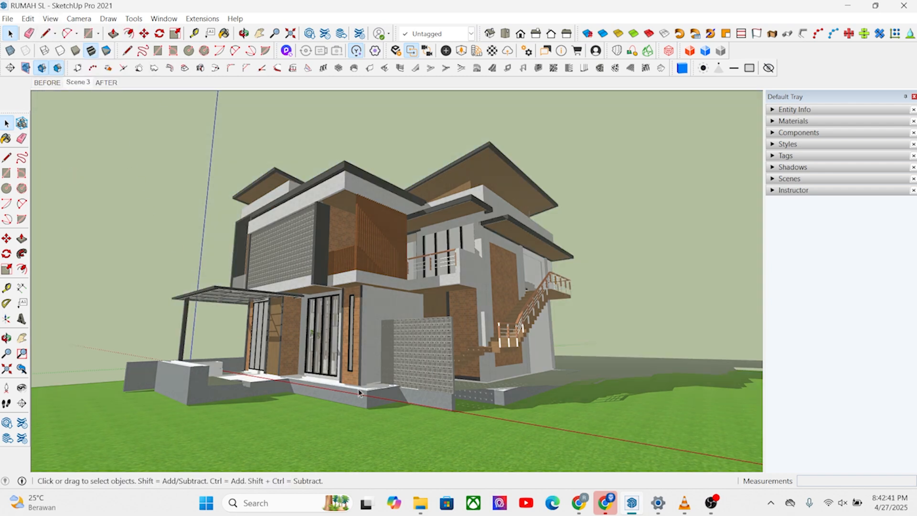
{"action": "left_click", "coordinate": [51, 18]}
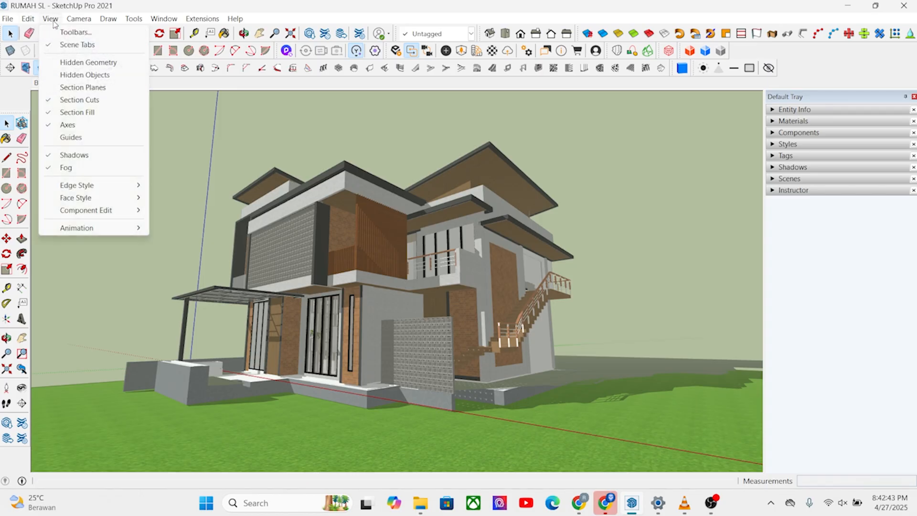
{"action": "left_click", "coordinate": [66, 169]}
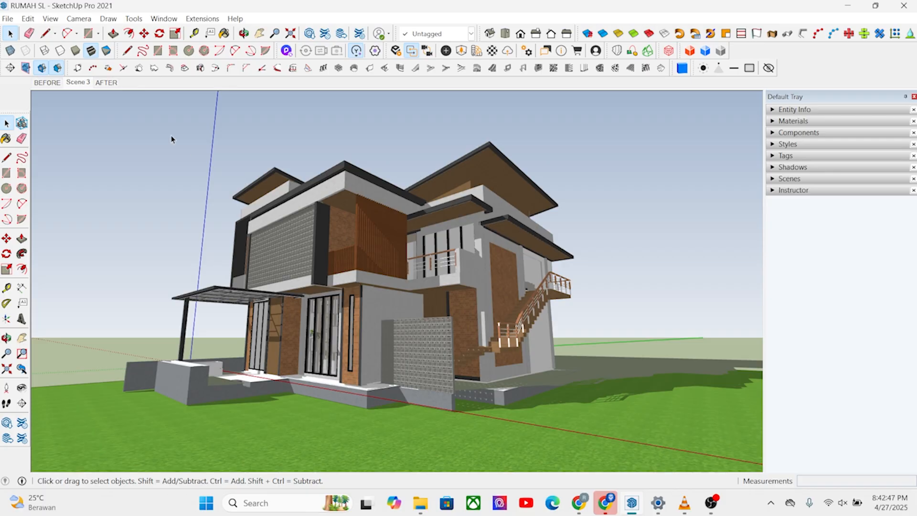
Update Scene 3 with the current shadow display
{"action": "right_click", "coordinate": [77, 92]}
{"action": "left_click", "coordinate": [109, 133]}
Start a 2D graphic export as a JPEG image and set its width to 6000 pixels instead of the view size
{"action": "left_click", "coordinate": [7, 18]}
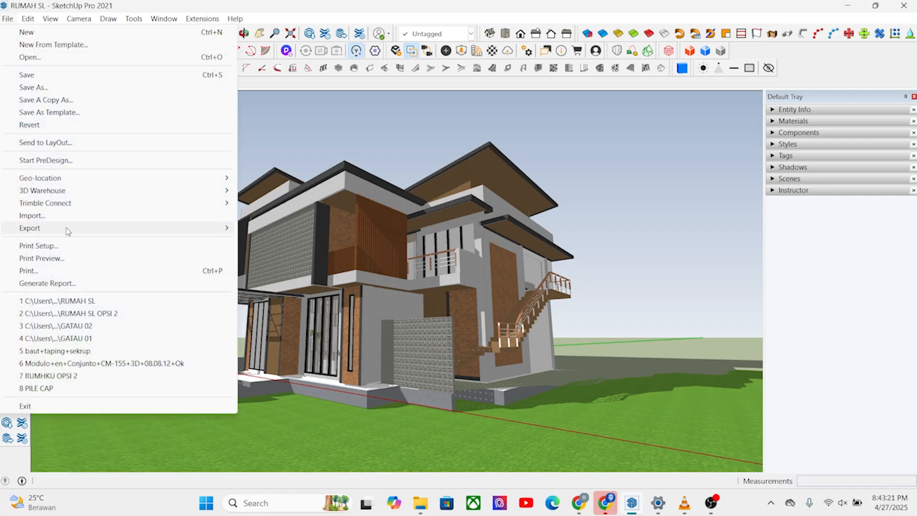
{"action": "mouse_move", "coordinate": [72, 228]}
{"action": "left_click", "coordinate": [275, 240]}
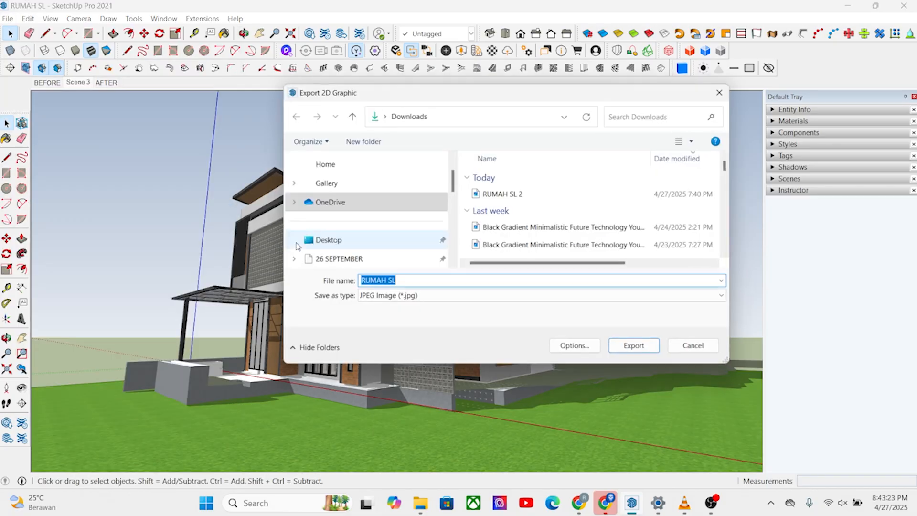
{"action": "left_click", "coordinate": [573, 347]}
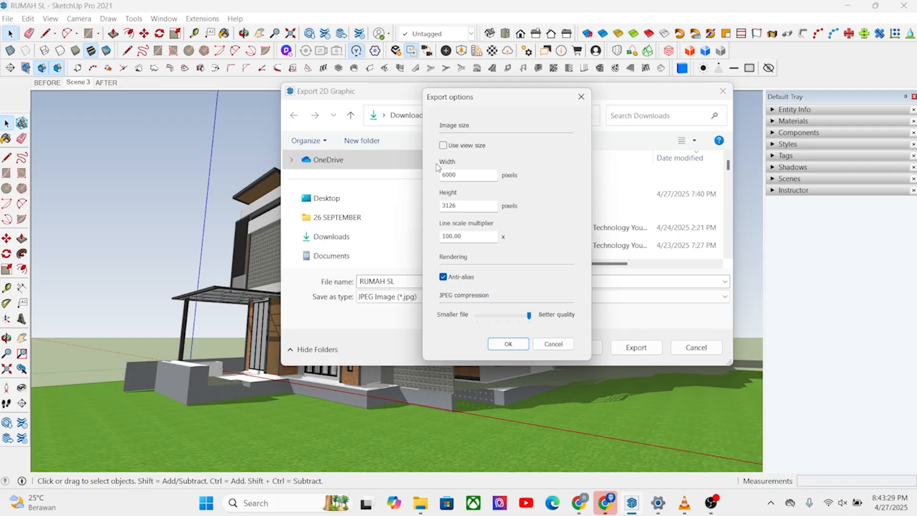
{"action": "left_click", "coordinate": [443, 146]}
{"action": "left_click", "coordinate": [443, 146]}
{"action": "type", "text": "6000"}
{"action": "left_click", "coordinate": [504, 346]}
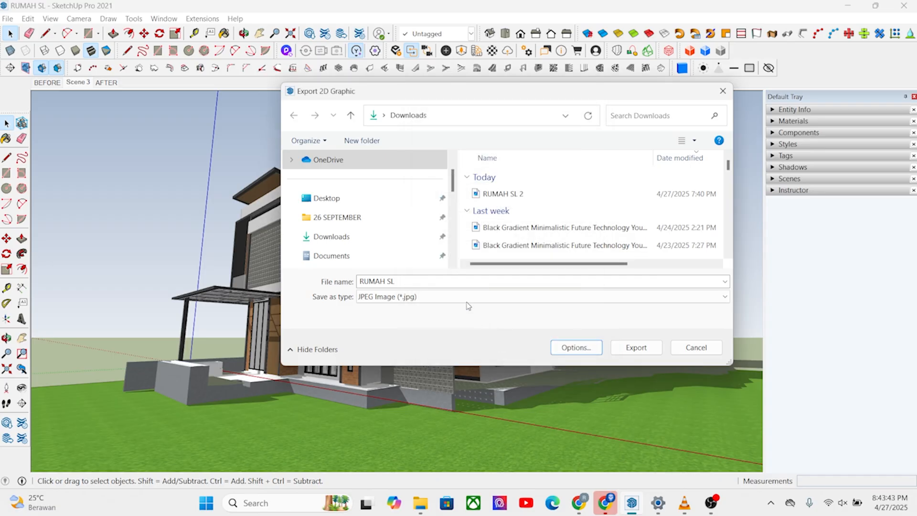
Name the image RUMAH SL 1 and export it to the Downloads folder
{"action": "left_click", "coordinate": [404, 282]}
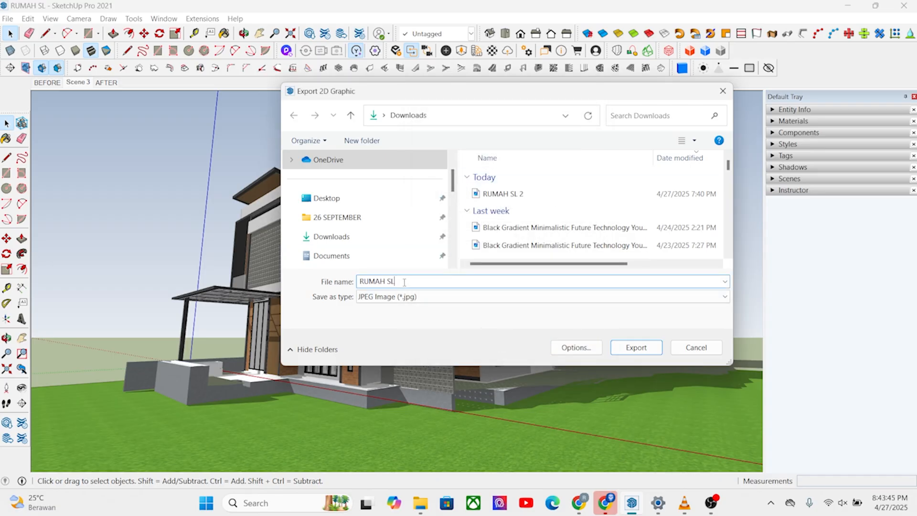
{"action": "type", "text": "1"}
{"action": "left_click", "coordinate": [637, 348]}
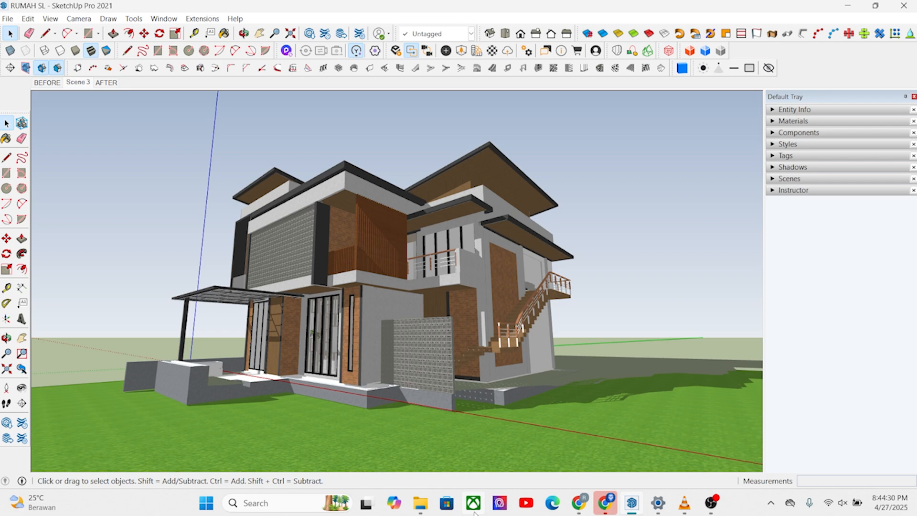
Switch to File Explorer, open the exported RUMAH SL 1 image from Downloads, and maximize the image viewer
{"action": "mouse_move", "coordinate": [411, 510]}
{"action": "left_click", "coordinate": [353, 444]}
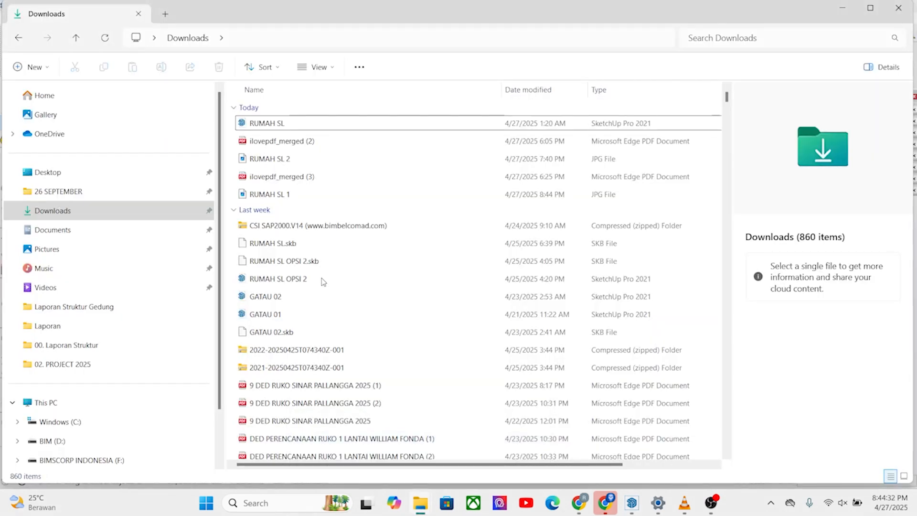
{"action": "left_click", "coordinate": [283, 193]}
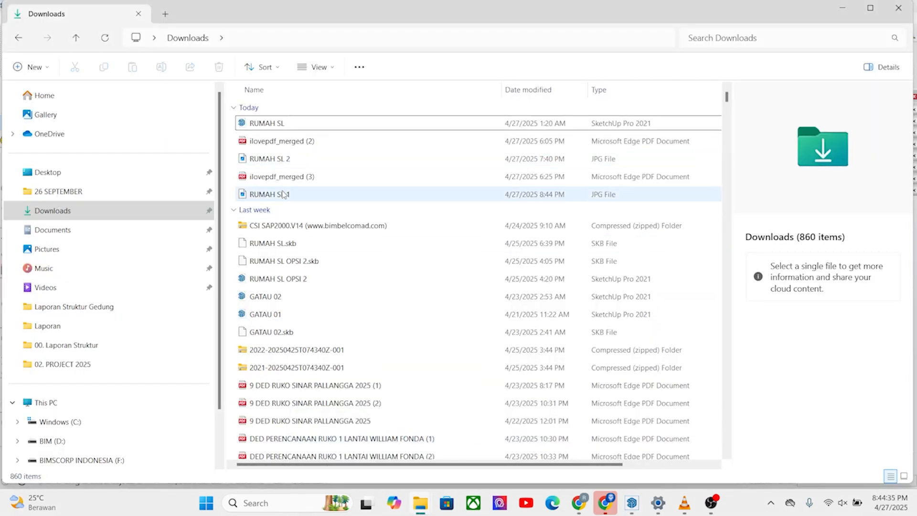
{"action": "double_click", "coordinate": [282, 194]}
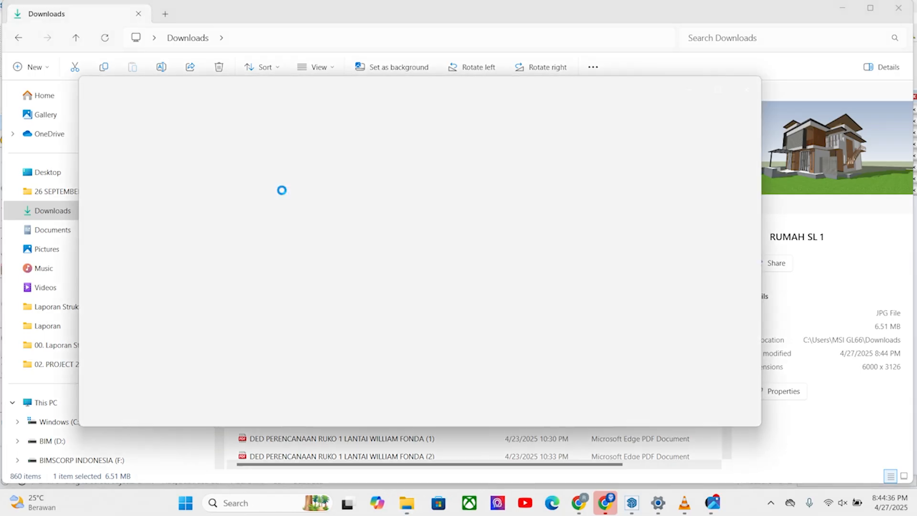
{"action": "left_click", "coordinate": [718, 89]}
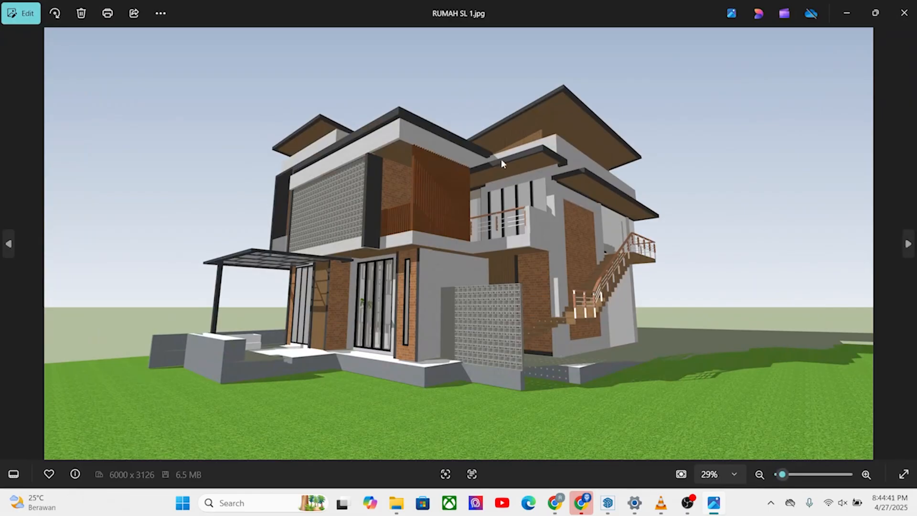
Examine the exported RUMAH SL 1 image up close, checking the house's facade, roofs, balcony, stairs and the shadows on the grass
{"action": "scroll", "coordinate": [501, 159], "scroll_direction": "up", "scroll_amount": 3}
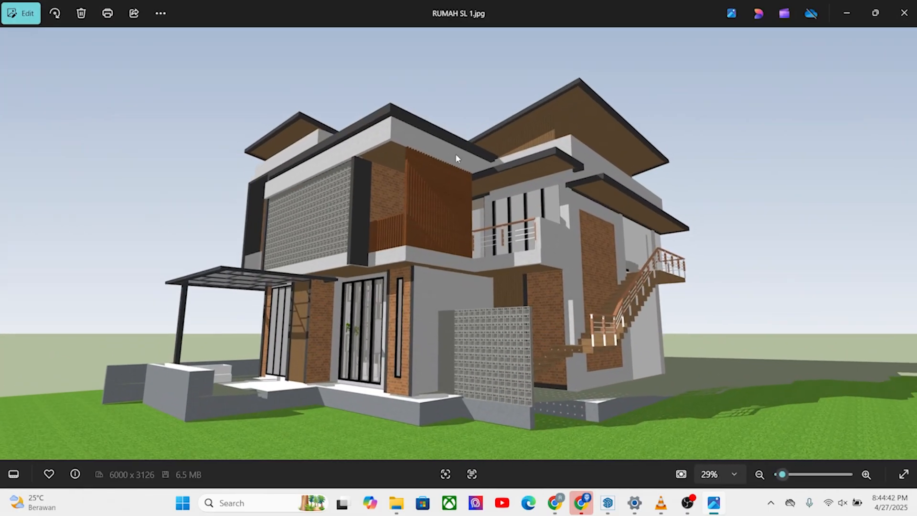
{"action": "scroll", "coordinate": [456, 157], "scroll_direction": "up", "scroll_amount": 2}
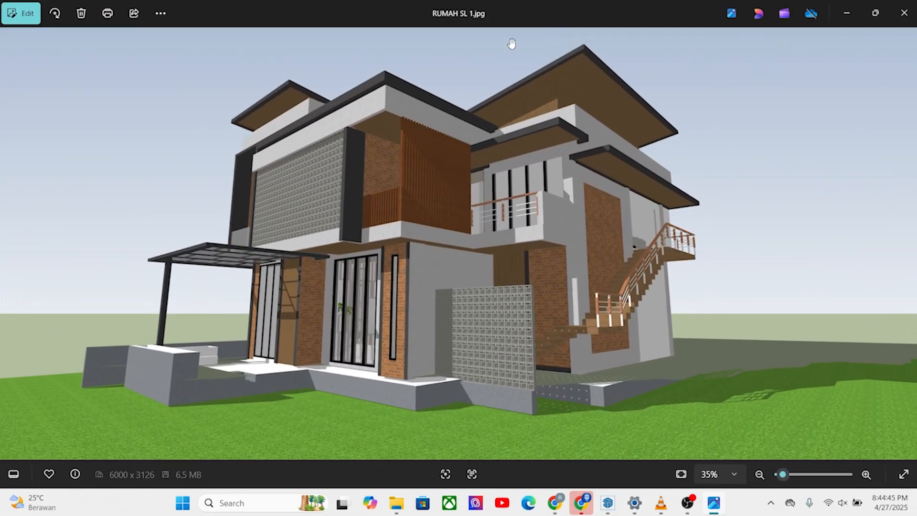
{"action": "scroll", "coordinate": [512, 43], "scroll_direction": "up", "scroll_amount": 1}
{"action": "scroll", "coordinate": [520, 59], "scroll_direction": "down", "scroll_amount": 2}
{"action": "scroll", "coordinate": [523, 75], "scroll_direction": "up", "scroll_amount": 1}
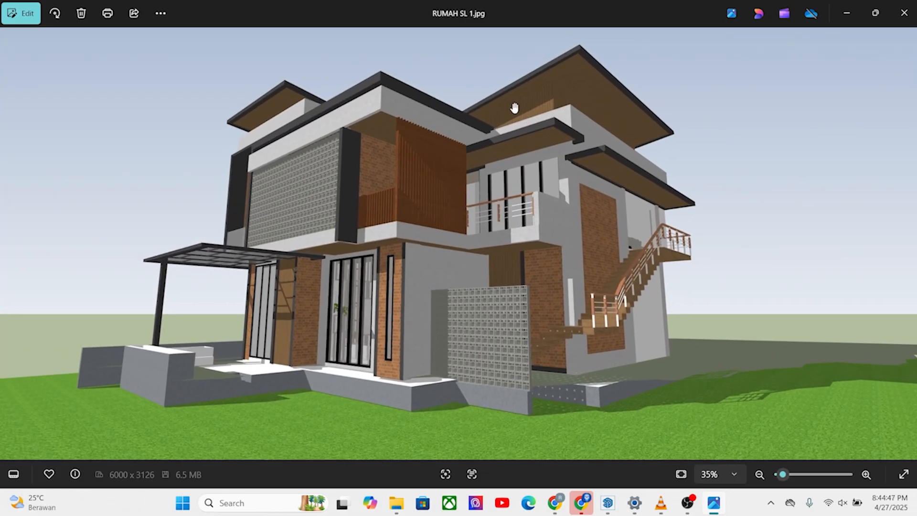
{"action": "scroll", "coordinate": [553, 48], "scroll_direction": "up", "scroll_amount": 2}
{"action": "scroll", "coordinate": [522, 191], "scroll_direction": "down", "scroll_amount": 3}
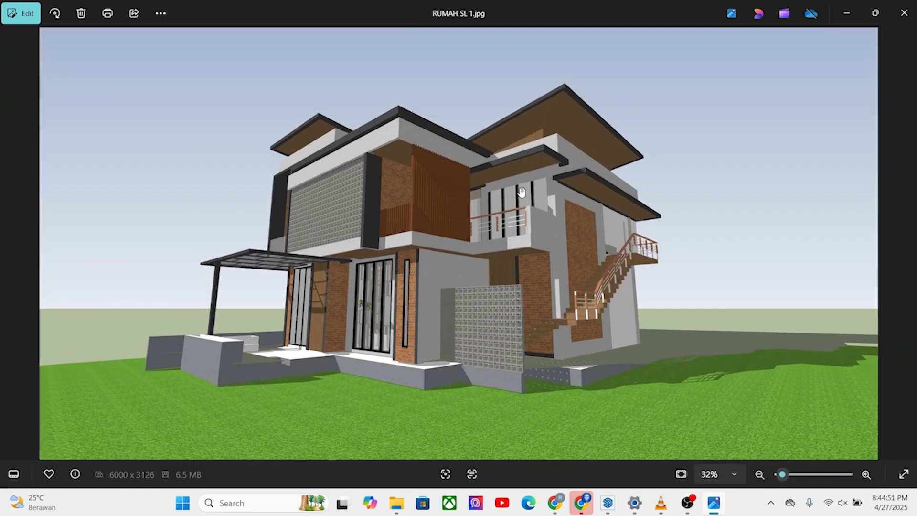
{"action": "scroll", "coordinate": [522, 191], "scroll_direction": "up", "scroll_amount": 1}
{"action": "scroll", "coordinate": [522, 192], "scroll_direction": "down", "scroll_amount": 1}
{"action": "scroll", "coordinate": [521, 196], "scroll_direction": "up", "scroll_amount": 1}
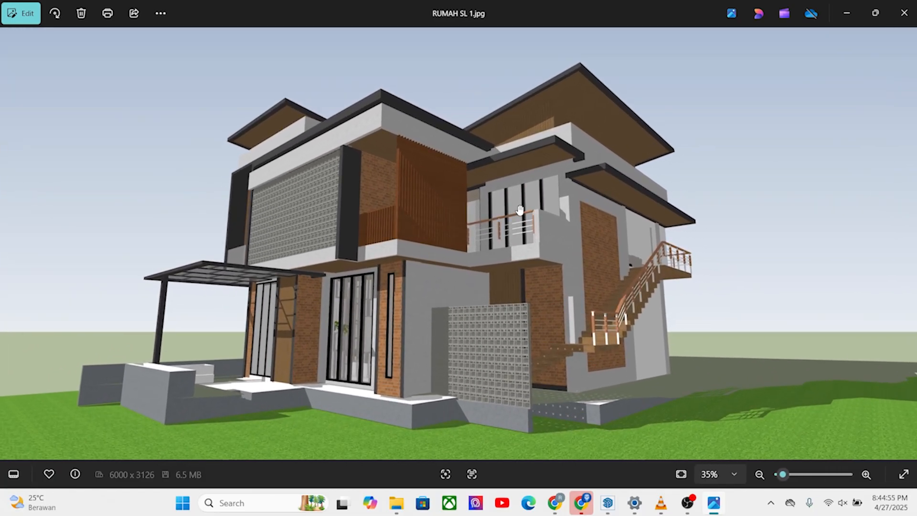
{"action": "scroll", "coordinate": [516, 223], "scroll_direction": "up", "scroll_amount": 1}
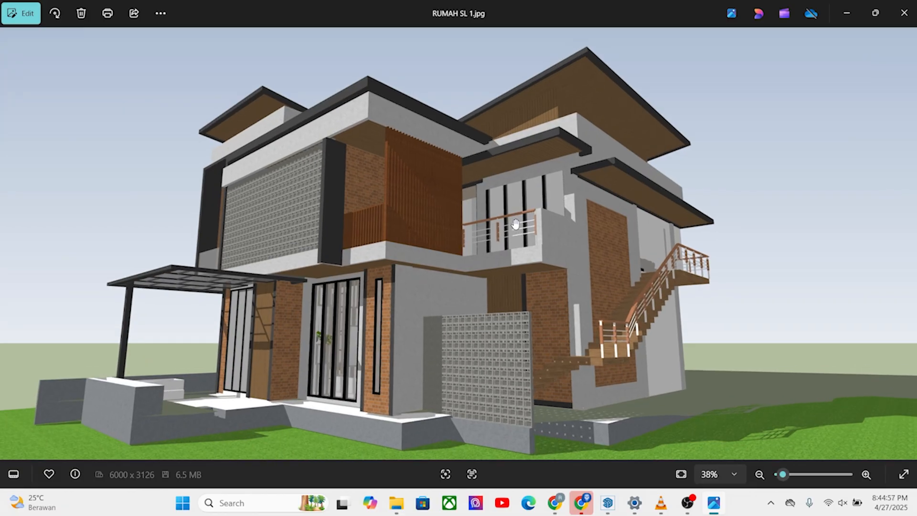
{"action": "scroll", "coordinate": [516, 223], "scroll_direction": "down", "scroll_amount": 1}
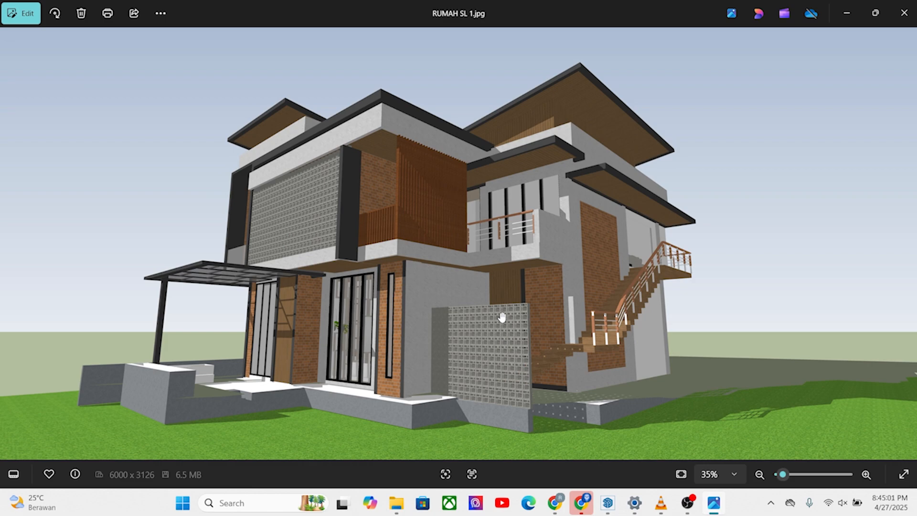
{"action": "scroll", "coordinate": [623, 289], "scroll_direction": "up", "scroll_amount": 1}
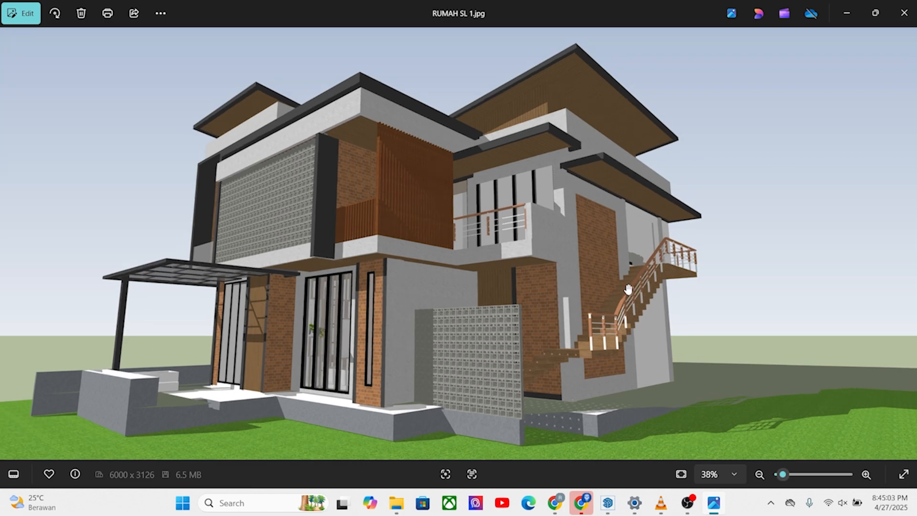